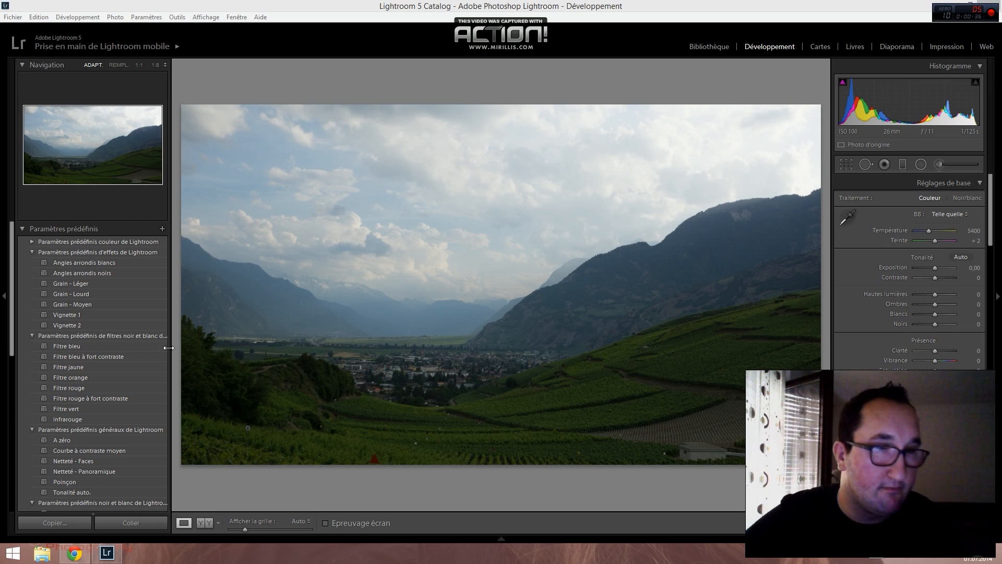
- Hide the presets to enlarge the photo and enable the lens profile correction
{"action": "left_click", "coordinate": [2, 302]}
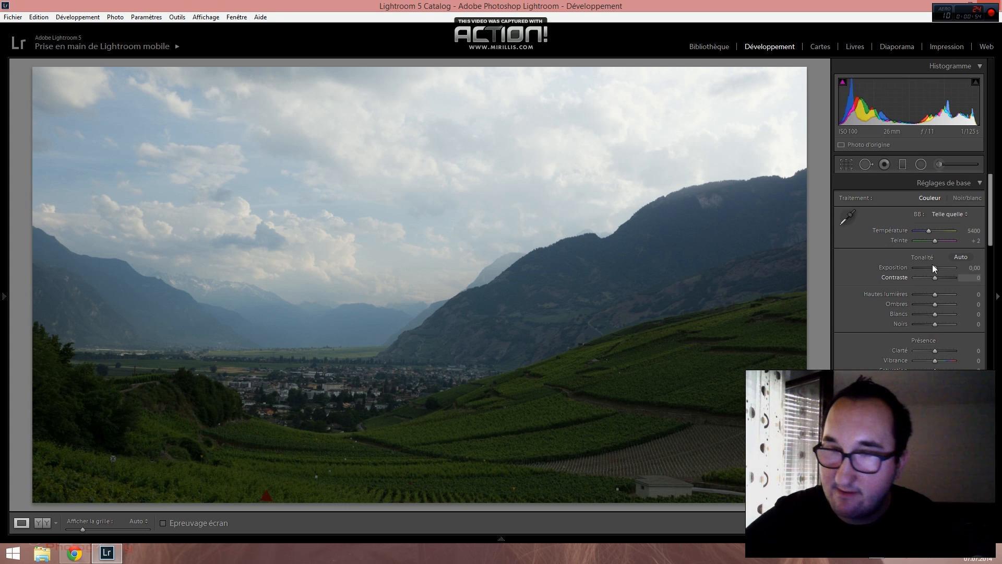
{"action": "left_click_drag", "start_coordinate": [991, 232], "coordinate": [992, 385]}
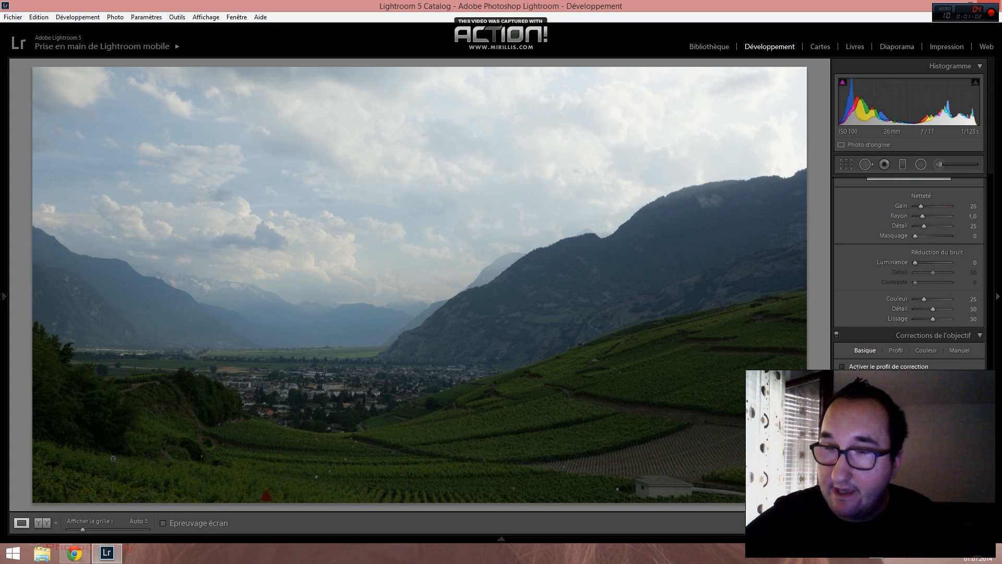
{"action": "left_click", "coordinate": [842, 367]}
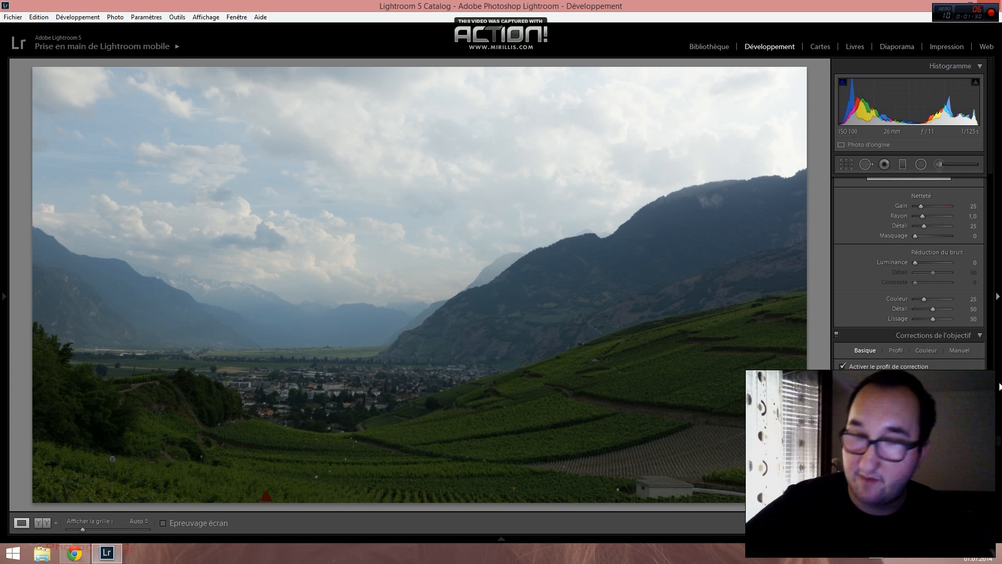
- Rebalance the photo's tones with exposure at −1.00, highlights at −100 and shadows at +100
{"action": "scroll", "coordinate": [937, 278], "scroll_direction": "up", "scroll_amount": 10}
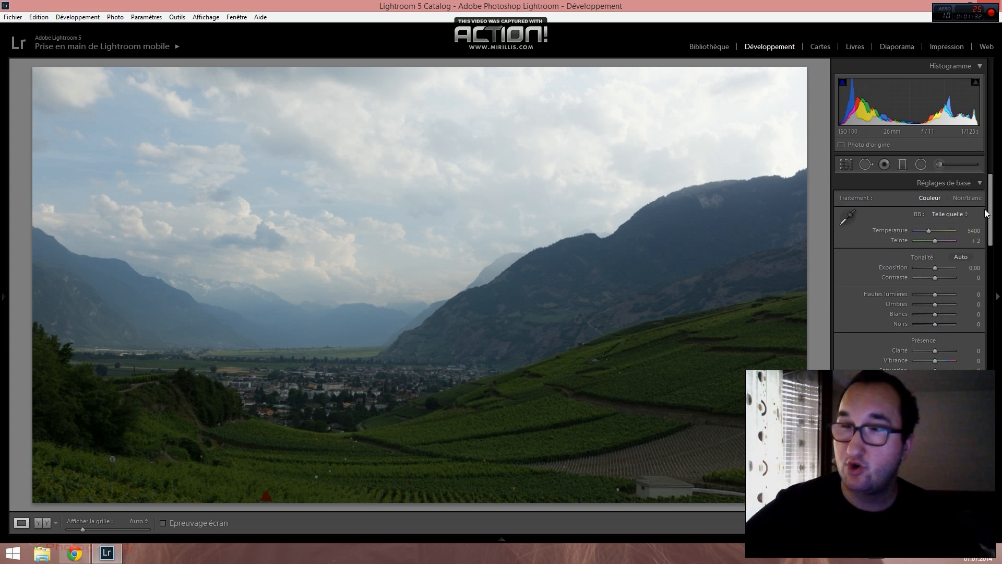
{"action": "left_click", "coordinate": [972, 267]}
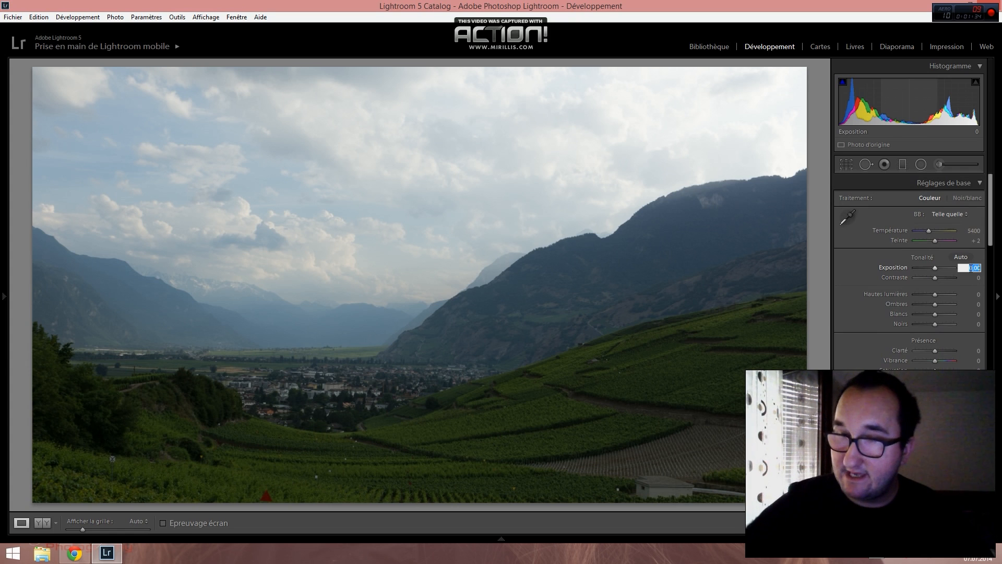
{"action": "type", "text": "-1"}
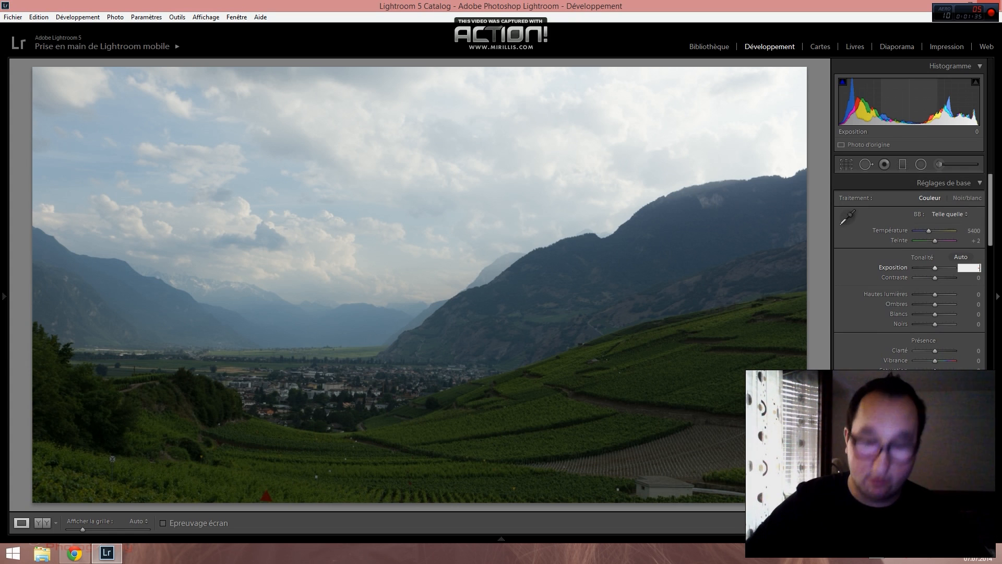
{"action": "key", "text": "Return"}
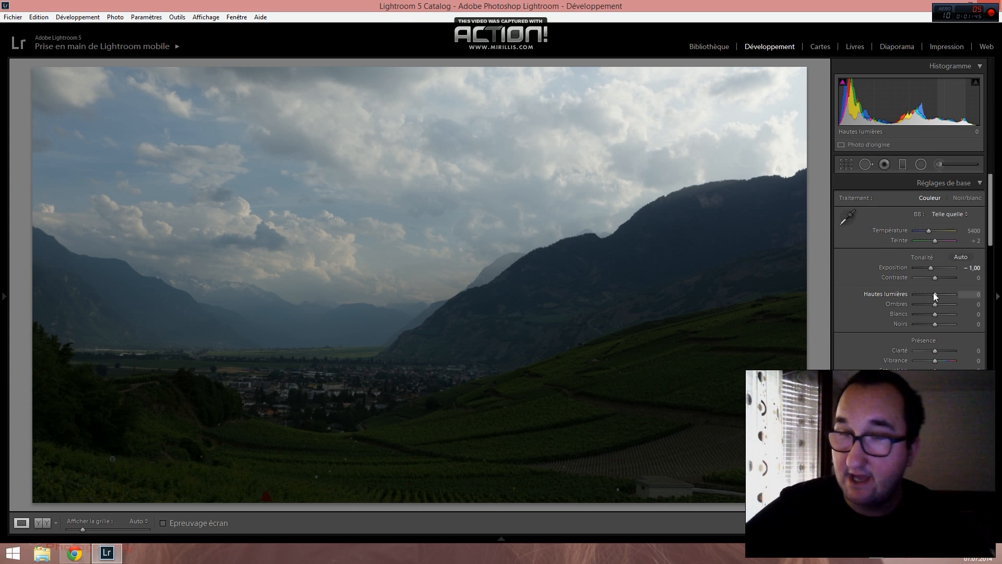
{"action": "left_click_drag", "start_coordinate": [935, 295], "coordinate": [818, 360]}
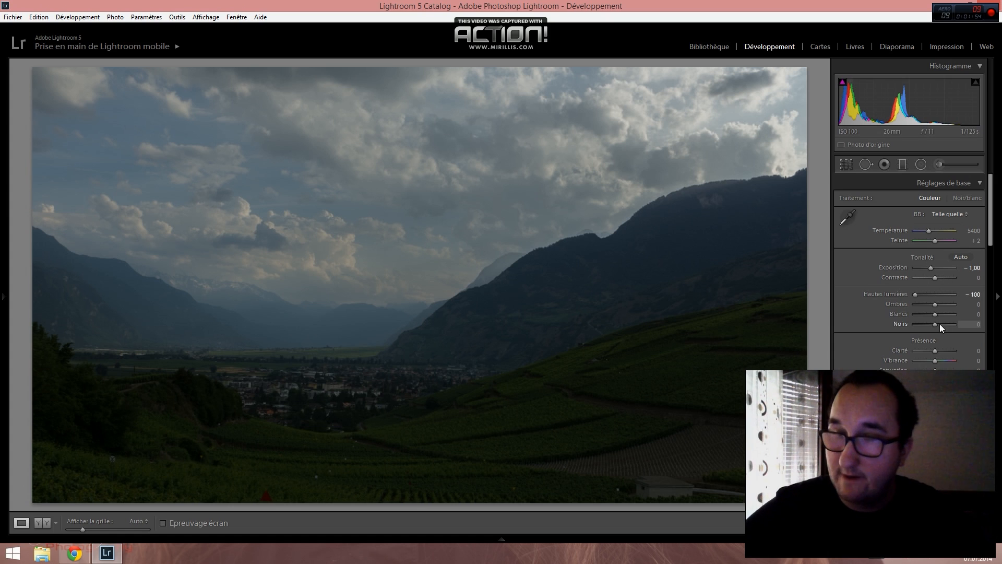
{"action": "left_click_drag", "start_coordinate": [938, 303], "coordinate": [958, 304]}
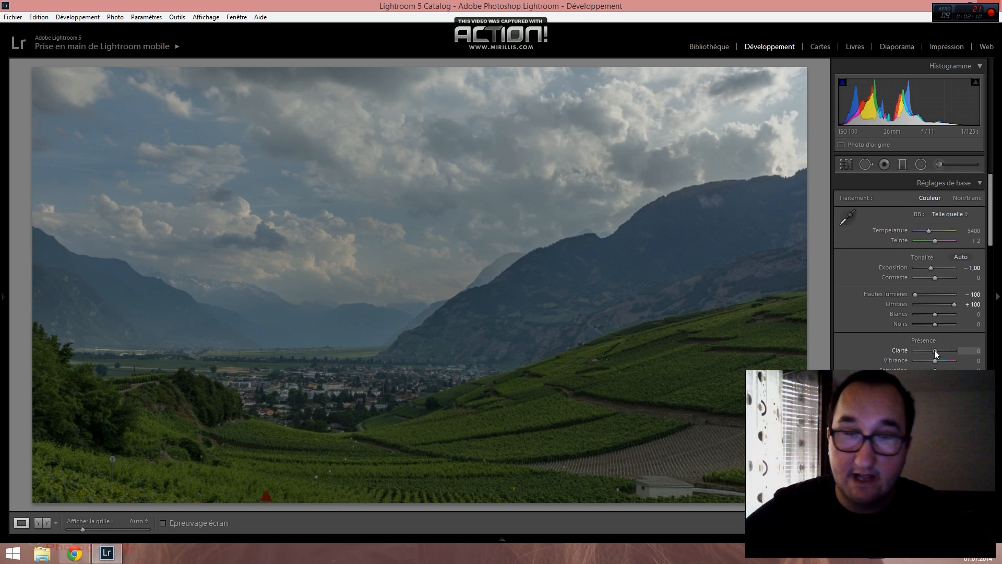
- Set the photo's clarity to +49 and its vibrance to +49
{"action": "left_click_drag", "start_coordinate": [934, 350], "coordinate": [954, 350]}
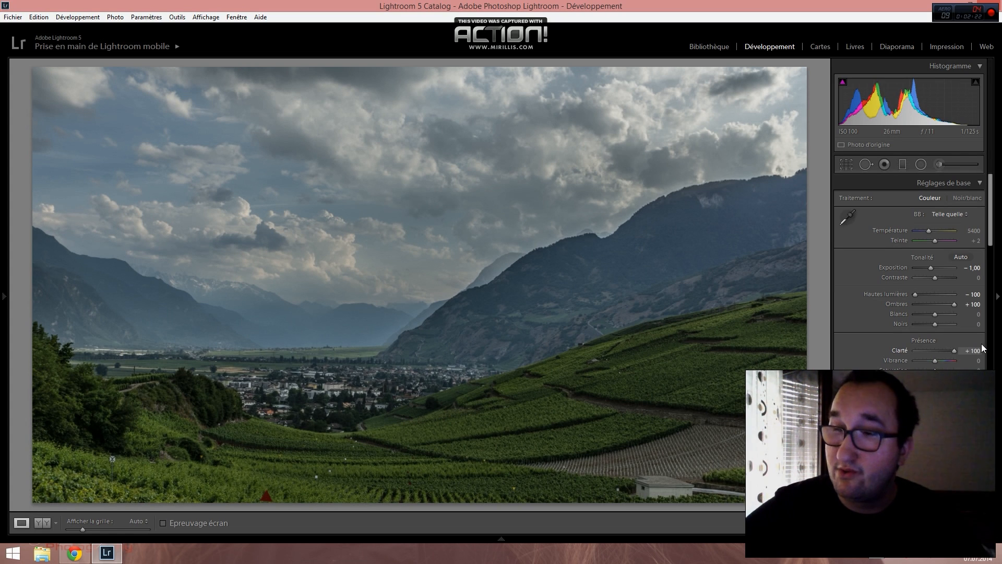
{"action": "left_click_drag", "start_coordinate": [955, 350], "coordinate": [945, 358]}
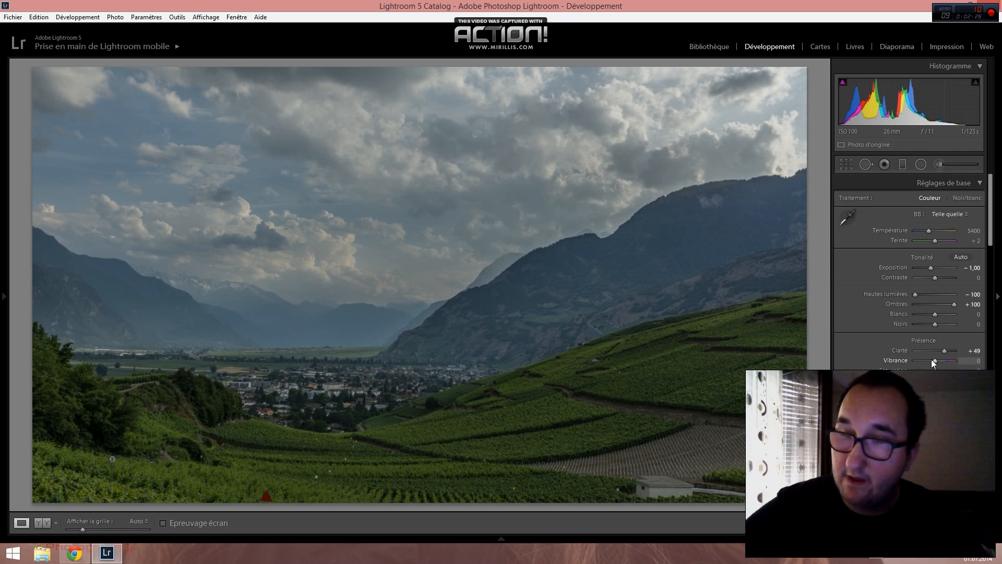
{"action": "left_click_drag", "start_coordinate": [935, 359], "coordinate": [945, 361]}
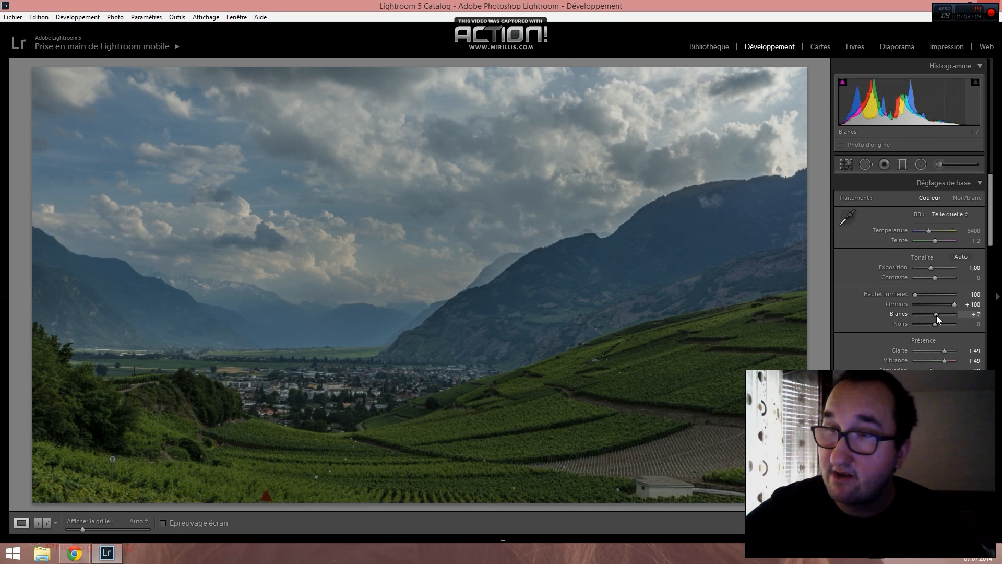
- Set the whites to +47 and the blacks to +23, and compare the photo before and after
{"action": "left_click_drag", "start_coordinate": [936, 316], "coordinate": [946, 317]}
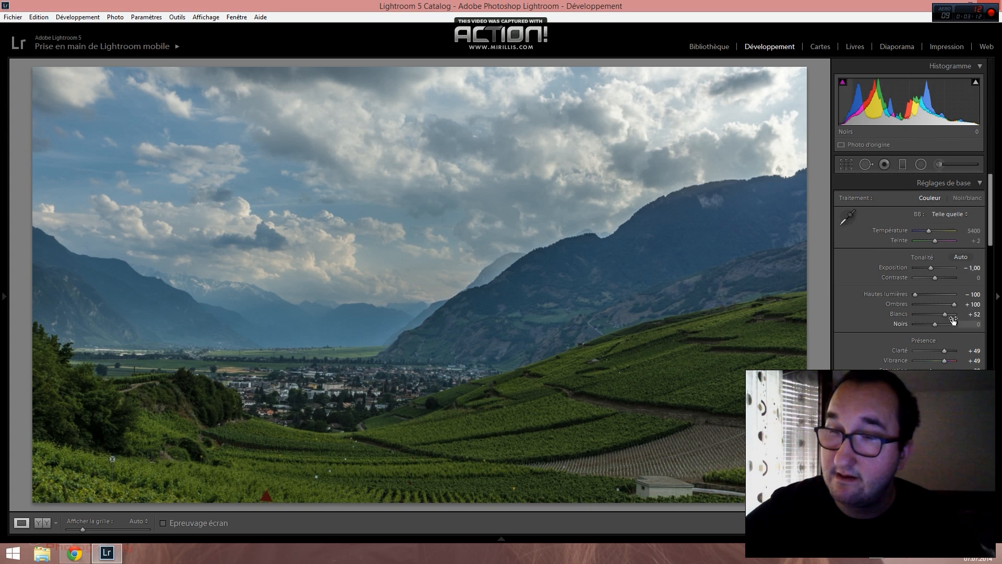
{"action": "left_click_drag", "start_coordinate": [946, 314], "coordinate": [945, 313]}
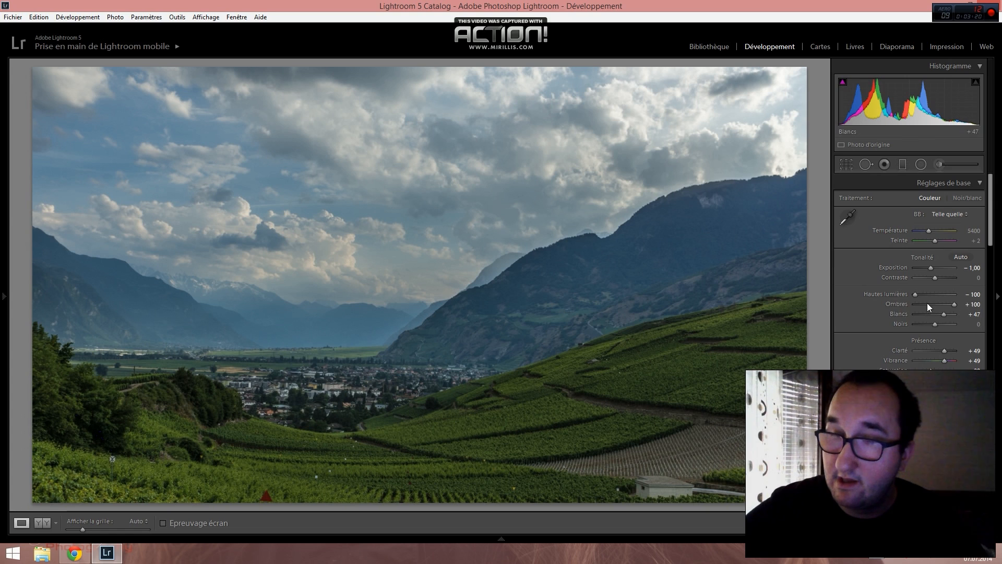
{"action": "left_click_drag", "start_coordinate": [934, 324], "coordinate": [939, 324]}
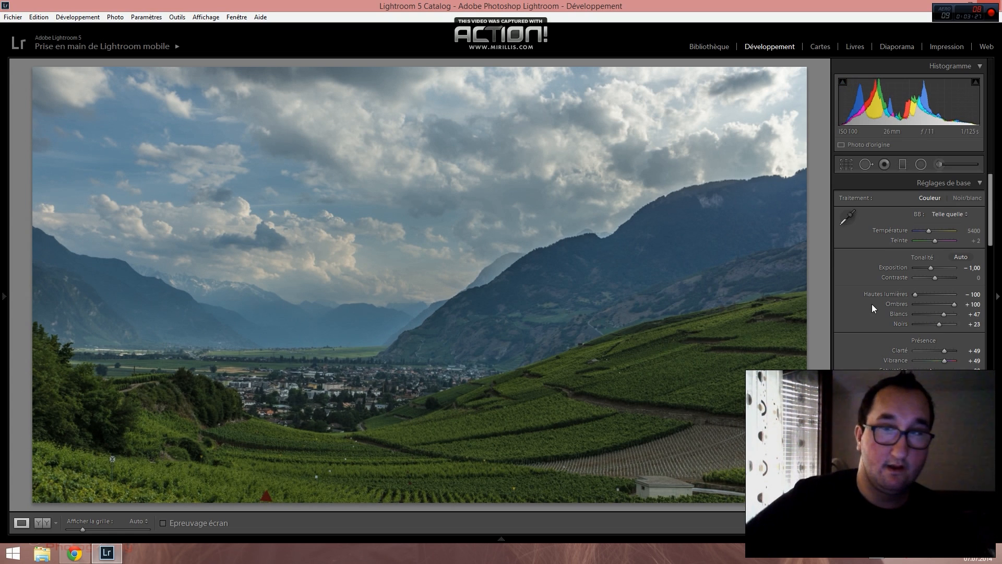
{"action": "key", "text": "y"}
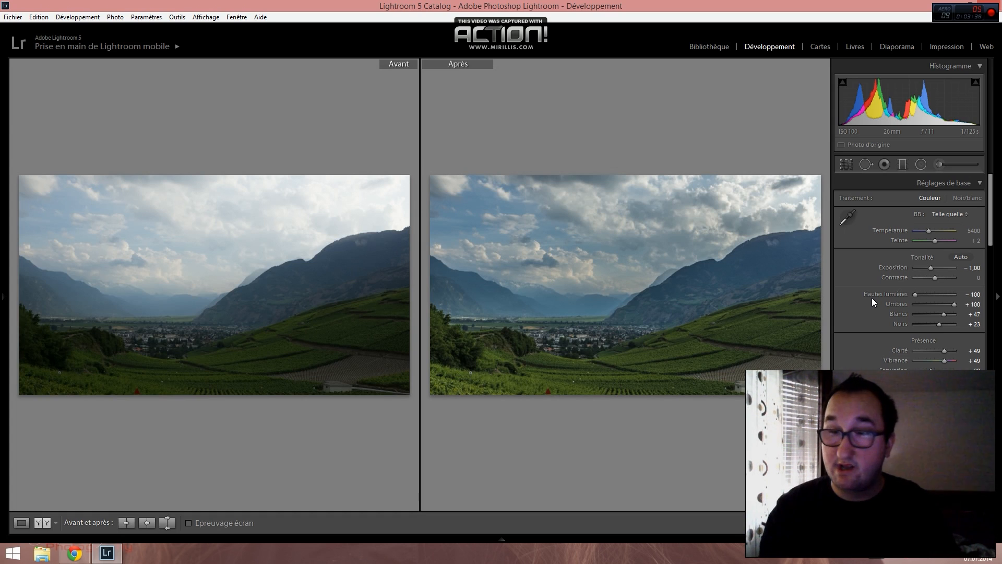
{"action": "key", "text": "y"}
- Check the red marker in the vineyard up close and raise the green saturation to +54
{"action": "scroll", "coordinate": [898, 303], "scroll_direction": "down", "scroll_amount": 10}
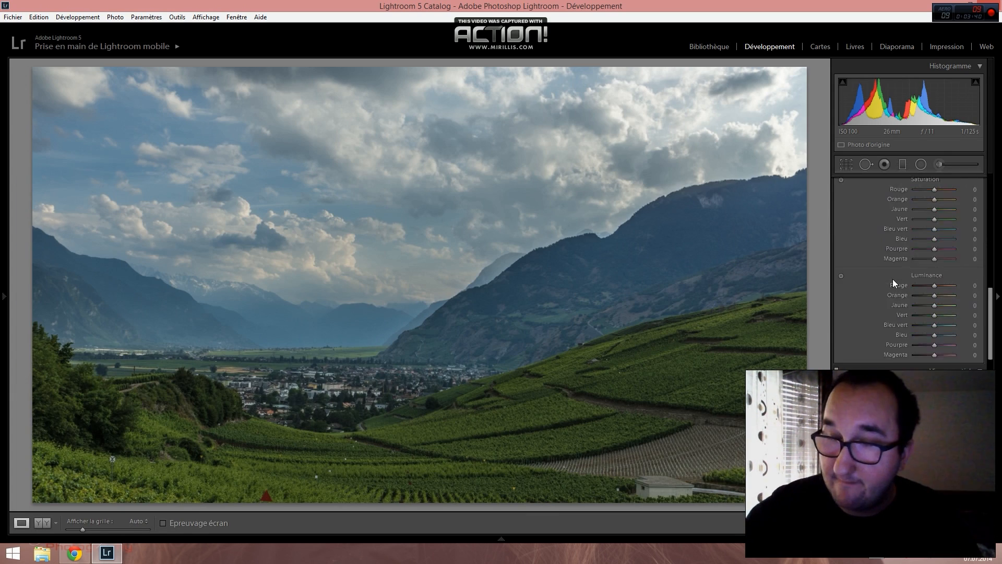
{"action": "scroll", "coordinate": [892, 282], "scroll_direction": "up", "scroll_amount": 5}
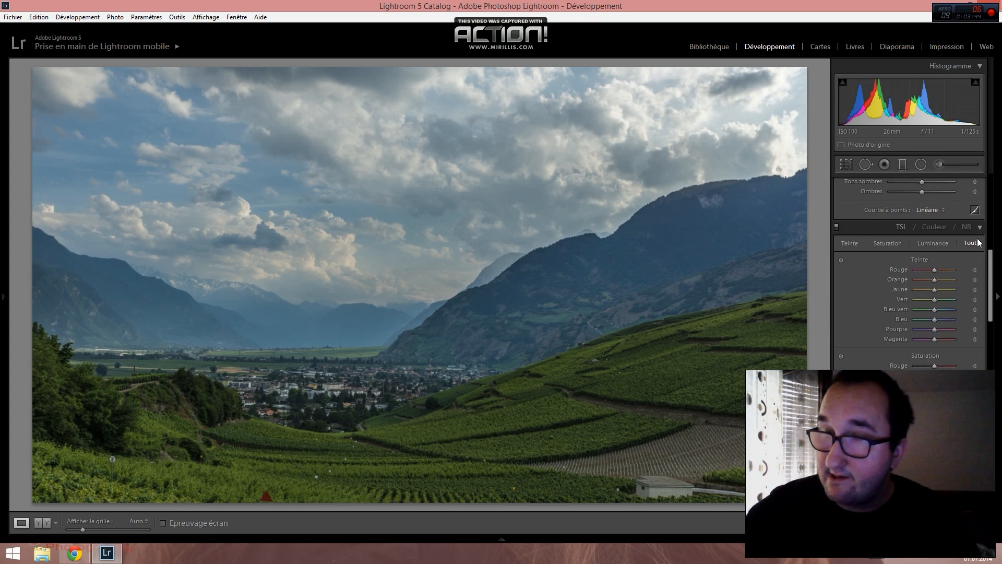
{"action": "scroll", "coordinate": [931, 261], "scroll_direction": "down", "scroll_amount": 3}
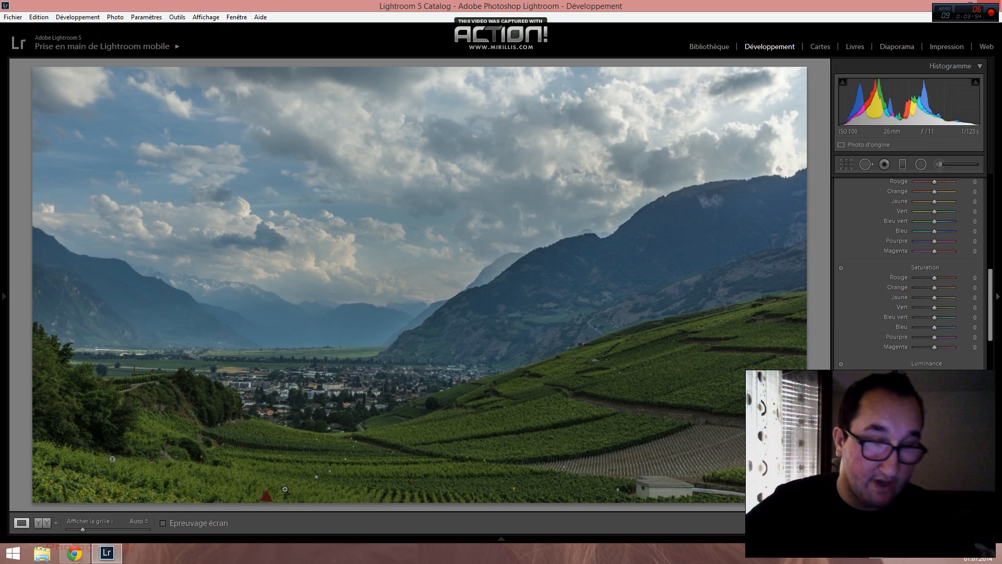
{"action": "left_click", "coordinate": [267, 495]}
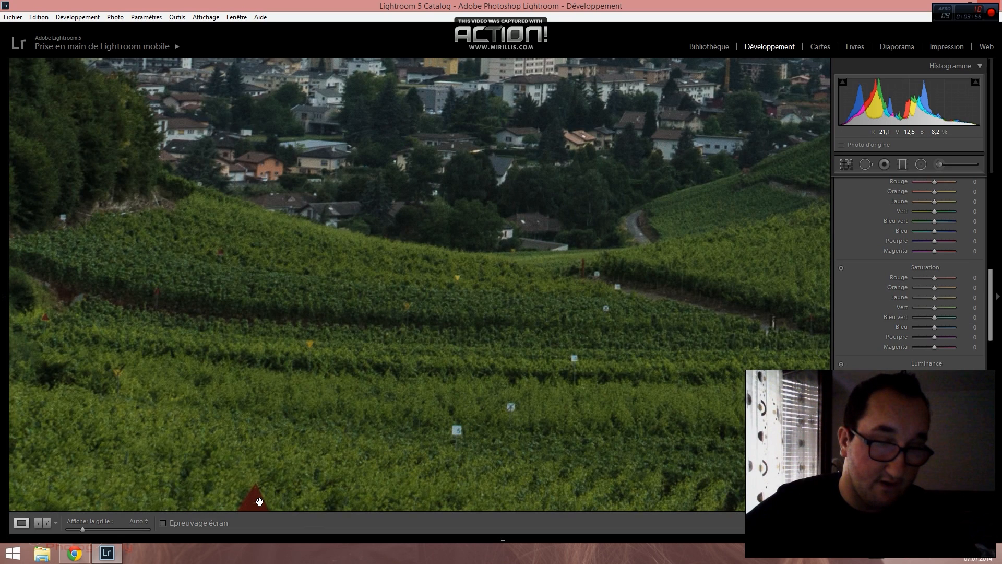
{"action": "left_click", "coordinate": [259, 501]}
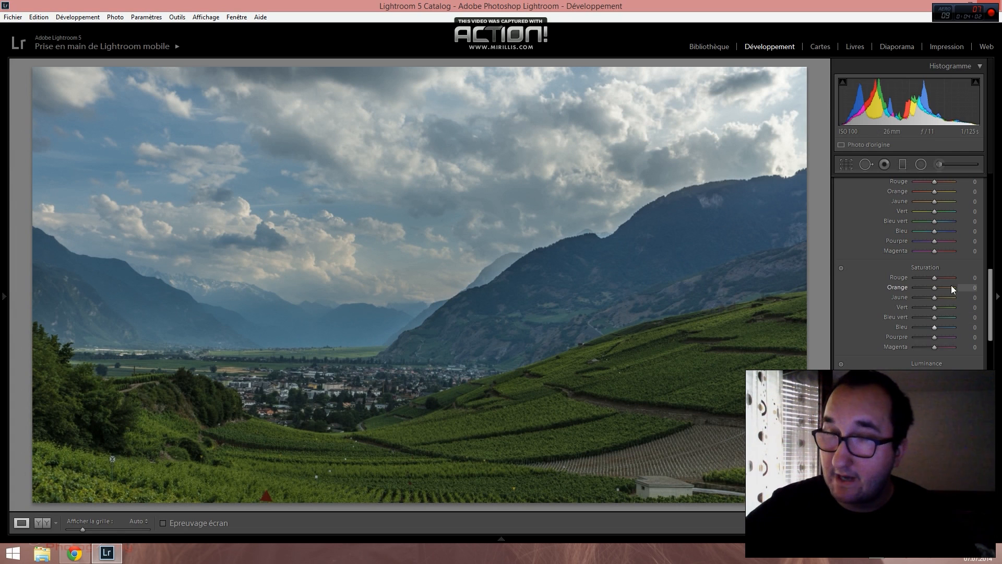
{"action": "left_click_drag", "start_coordinate": [940, 308], "coordinate": [946, 308]}
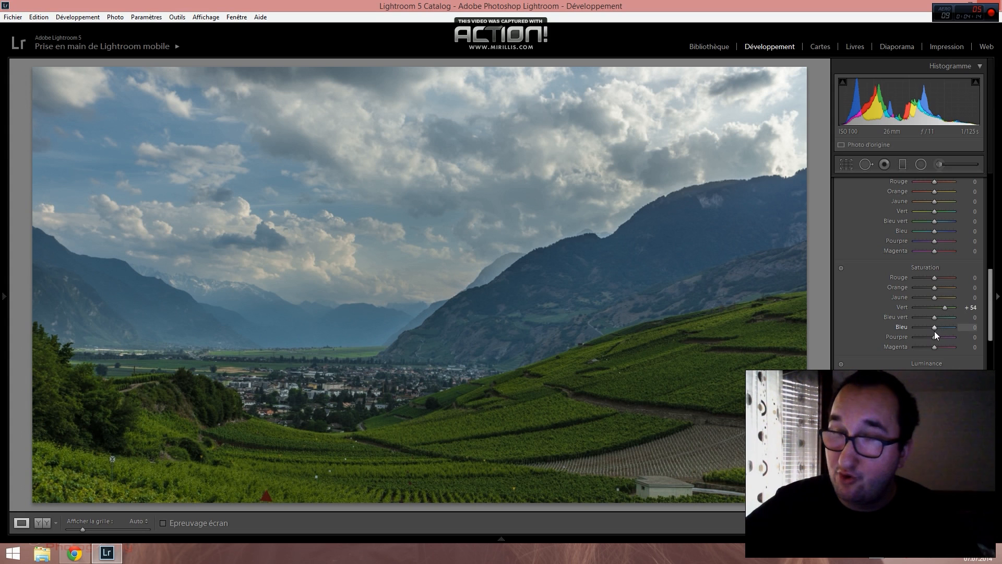
- Try a blue saturation of +65 and reset it to its default
{"action": "left_click_drag", "start_coordinate": [933, 325], "coordinate": [946, 328]}
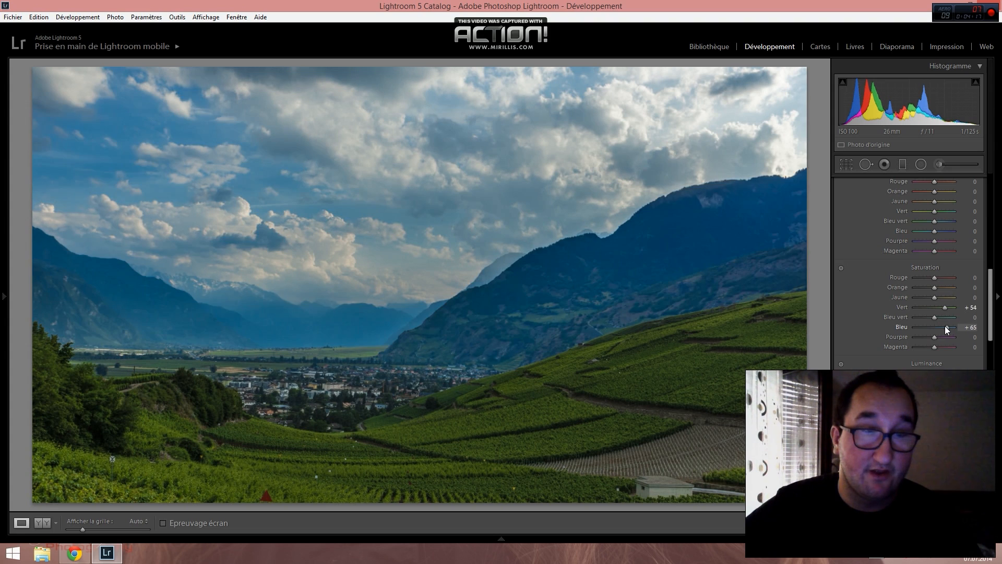
{"action": "double_click", "coordinate": [898, 326]}
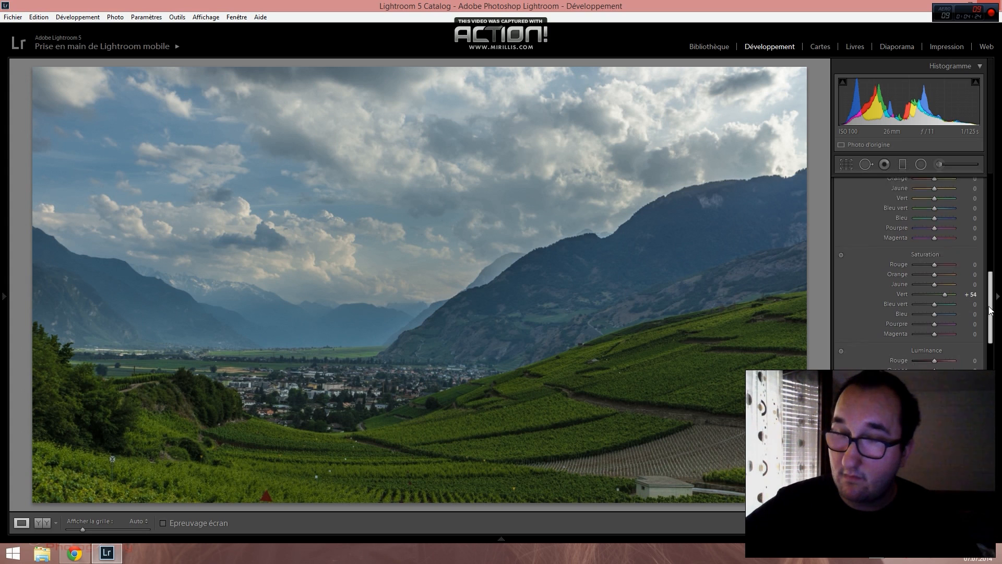
- Straighten the photo by −0.34° with a level line along the low wall beside the small white building
{"action": "left_click_drag", "start_coordinate": [990, 309], "coordinate": [994, 204]}
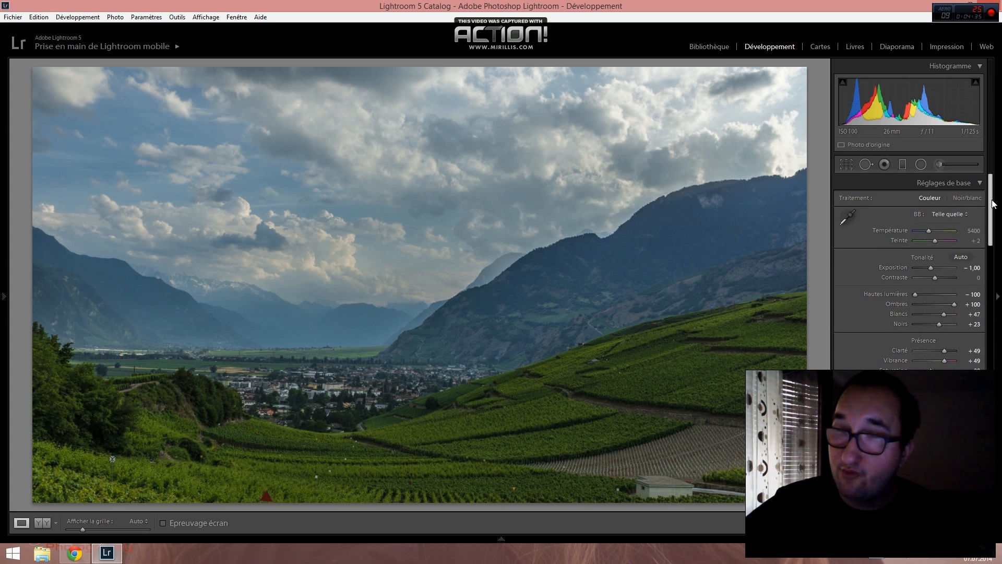
{"action": "left_click", "coordinate": [846, 164]}
{"action": "left_click", "coordinate": [848, 219]}
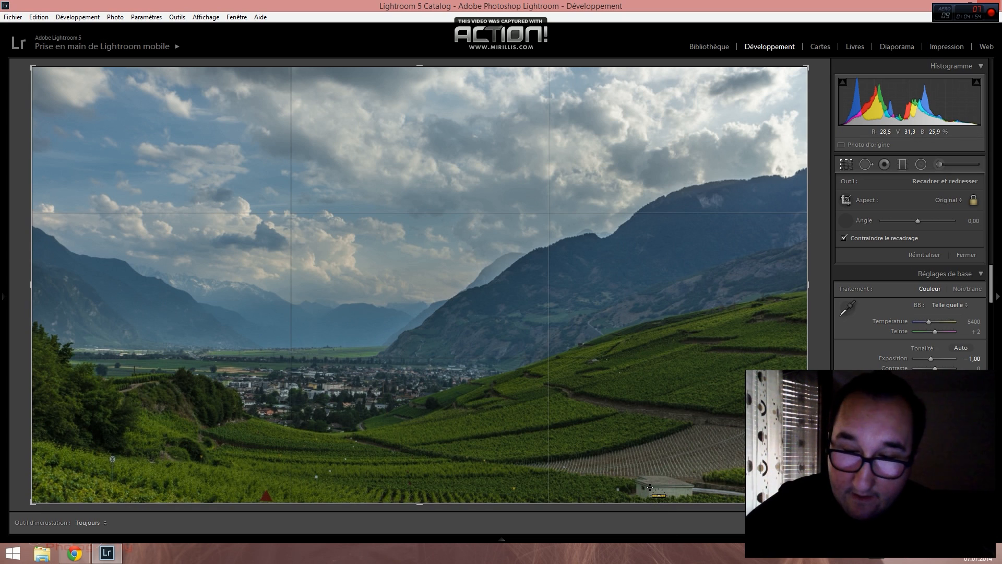
{"action": "left_click_drag", "start_coordinate": [700, 486], "coordinate": [724, 489]}
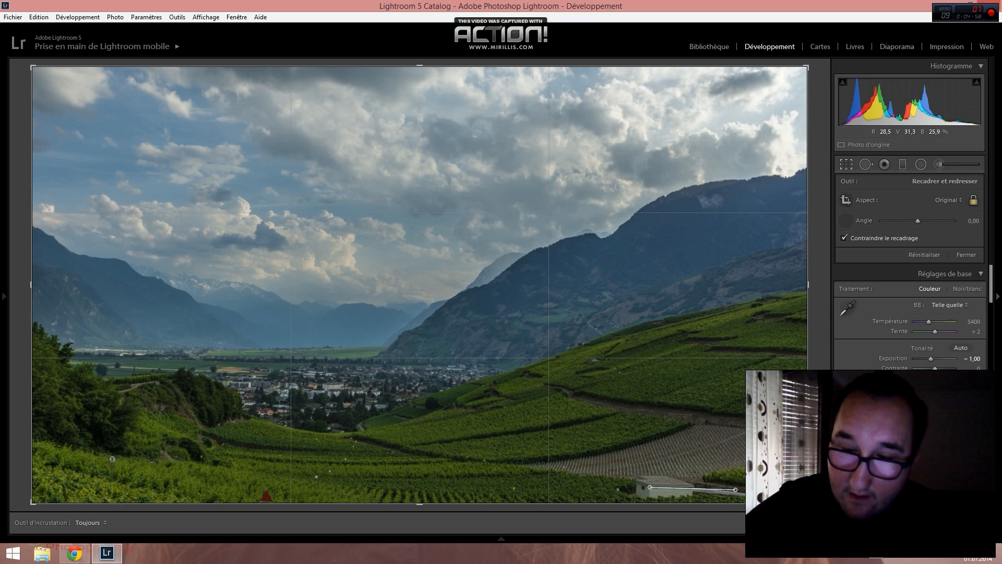
{"action": "left_click_drag", "start_coordinate": [737, 487], "coordinate": [738, 487]}
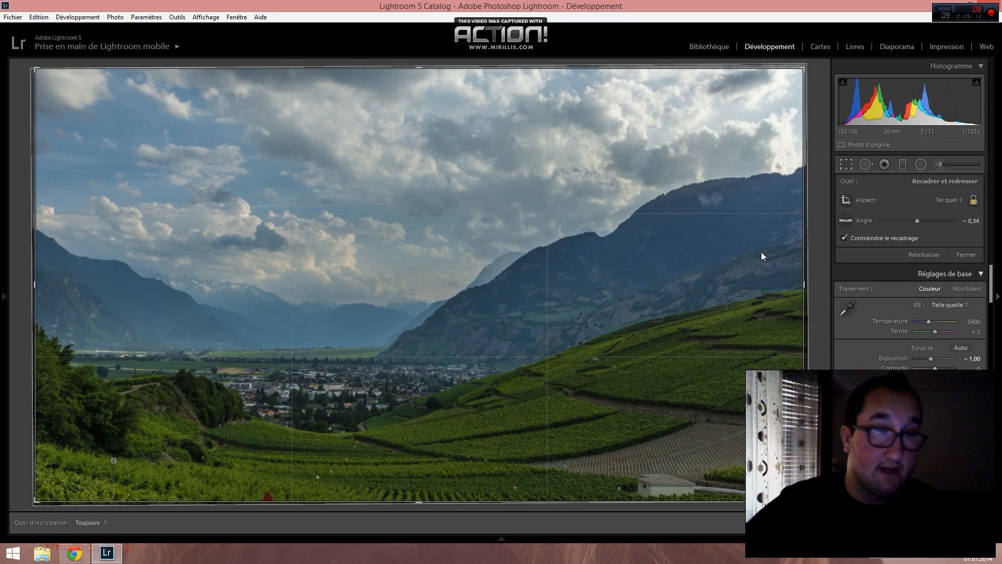
- Send the adjusted photo to Photoshop for further editing
{"action": "left_click", "coordinate": [115, 18]}
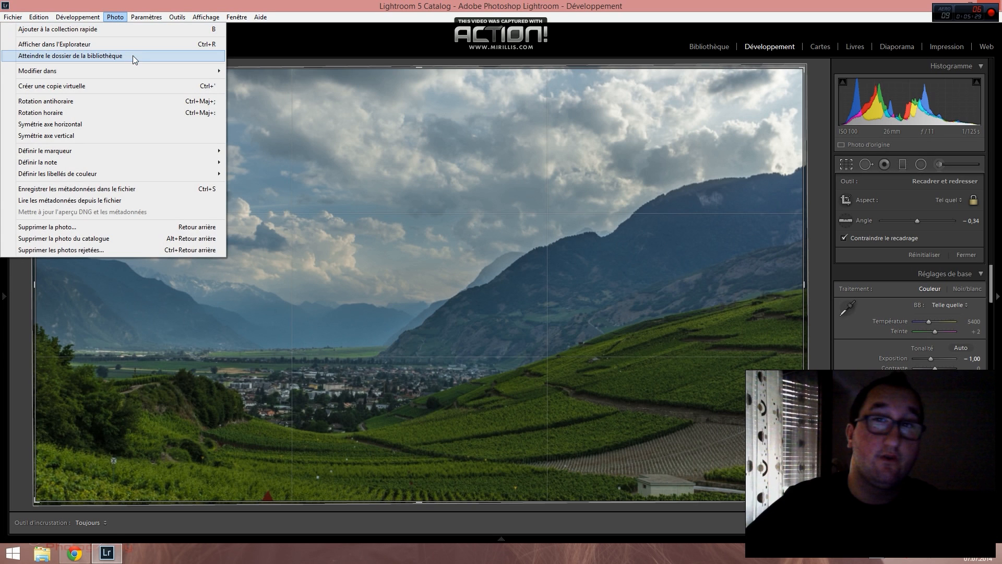
{"action": "mouse_move", "coordinate": [143, 71]}
{"action": "left_click", "coordinate": [241, 74]}
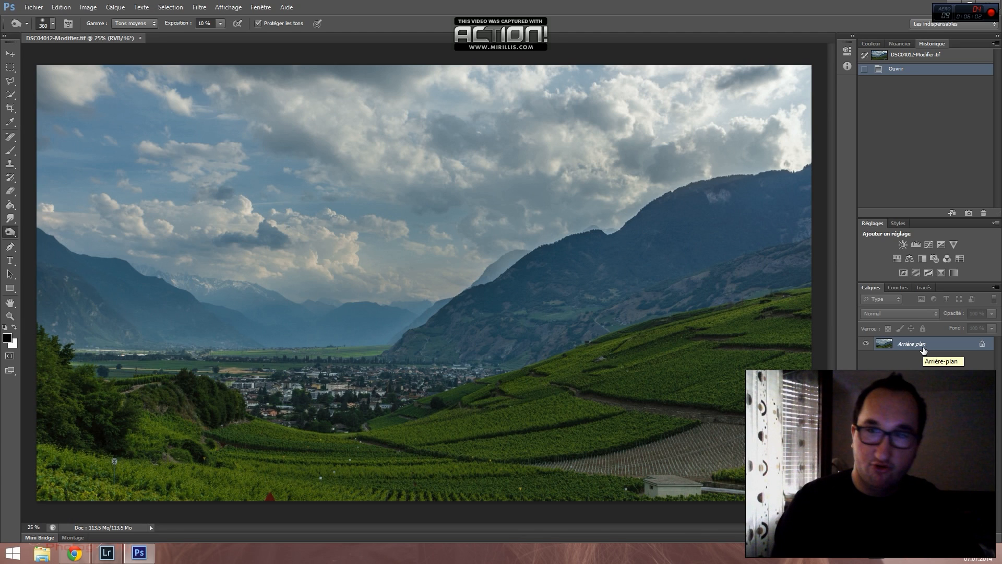
- Duplicate the background layer and rename the copy as nettoyage
{"action": "key", "text": "ctrl+j"}
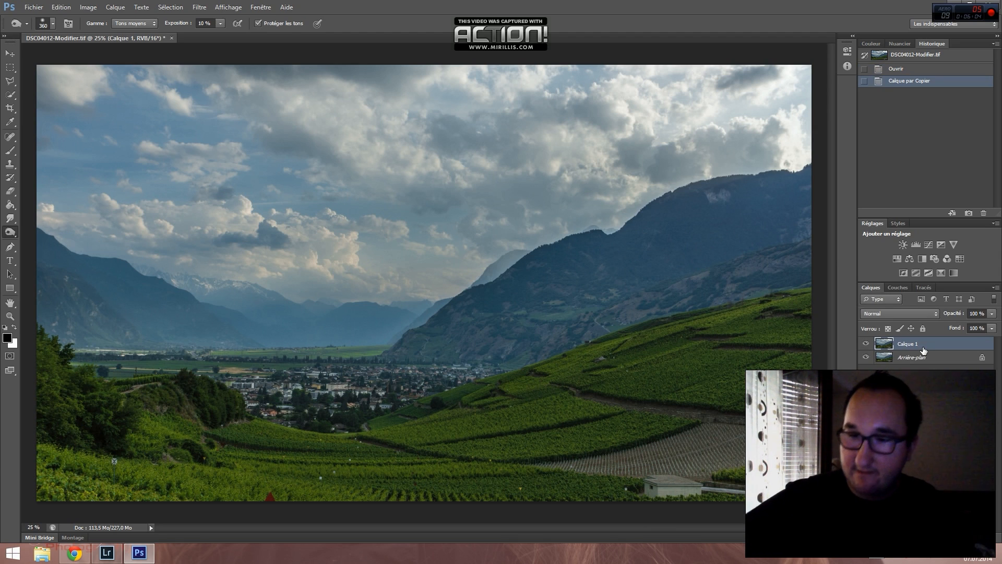
{"action": "double_click", "coordinate": [910, 344]}
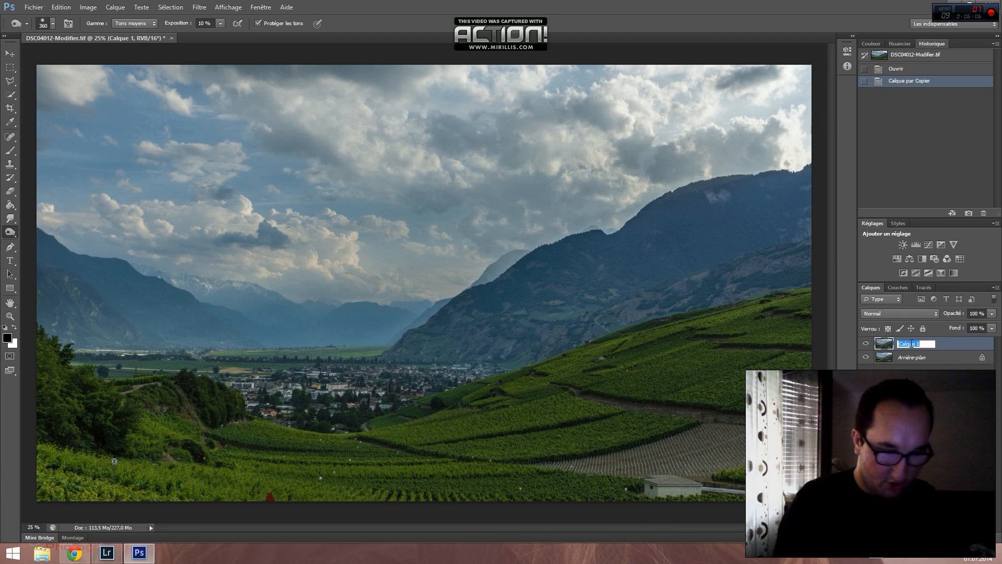
{"action": "type", "text": "nettoya"}
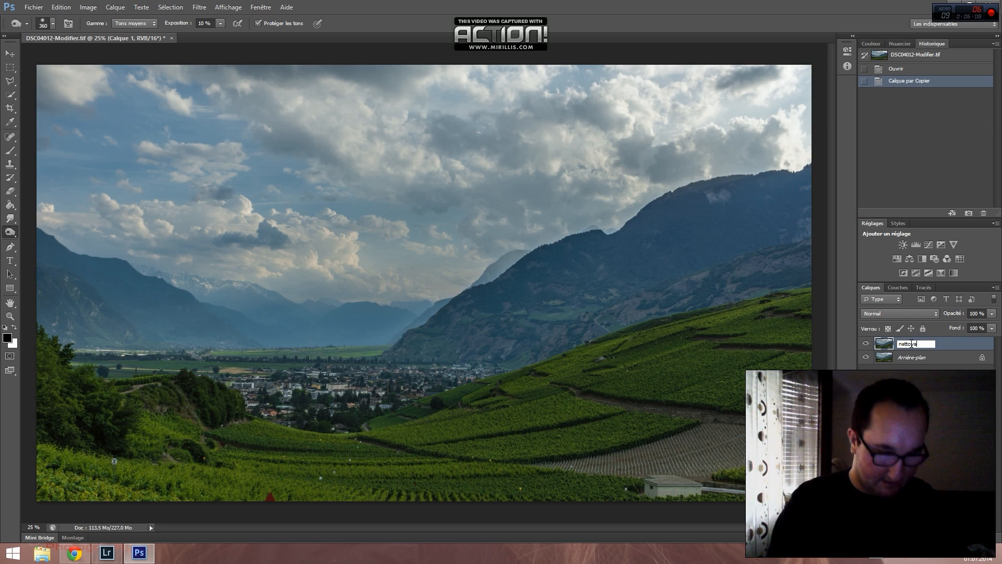
{"action": "type", "text": "ge"}
{"action": "key", "text": "Return"}
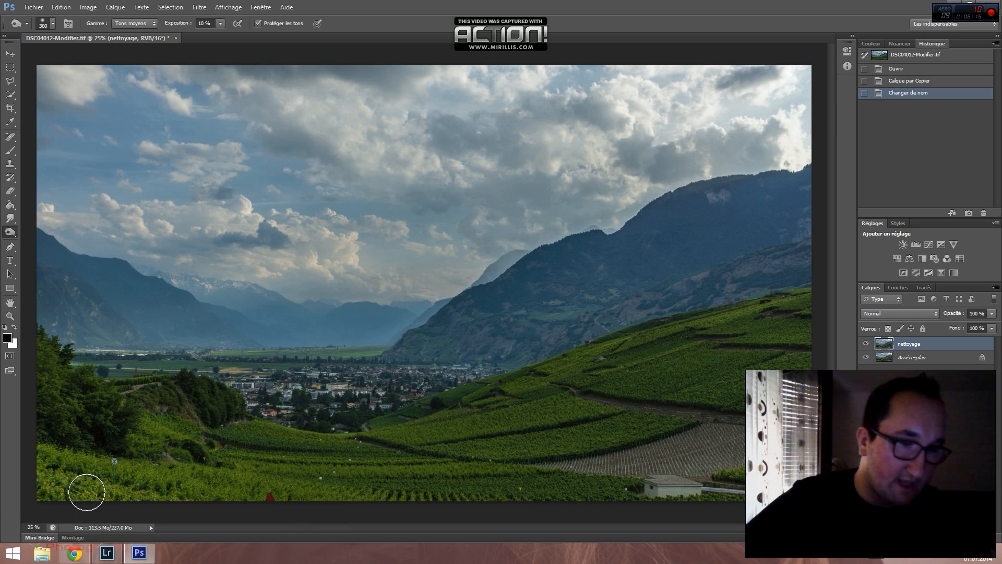
- Examine the foreground vineyards and hillside up close for distracting signs and markers
{"action": "key", "text": "z"}
{"action": "left_click_drag", "start_coordinate": [110, 476], "coordinate": [109, 476]}
{"action": "left_click_drag", "start_coordinate": [251, 459], "coordinate": [224, 386]}
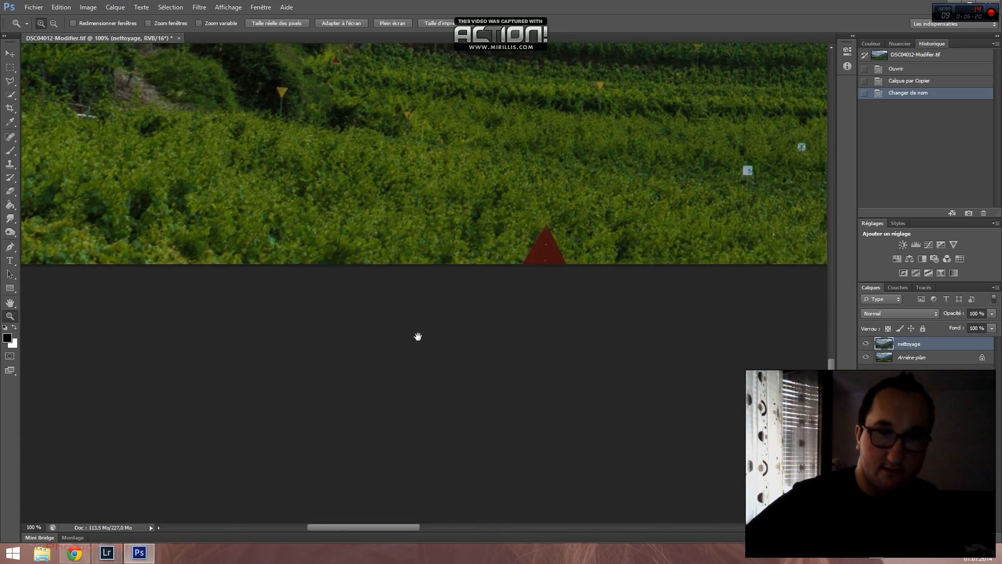
{"action": "left_click_drag", "start_coordinate": [456, 285], "coordinate": [416, 368]}
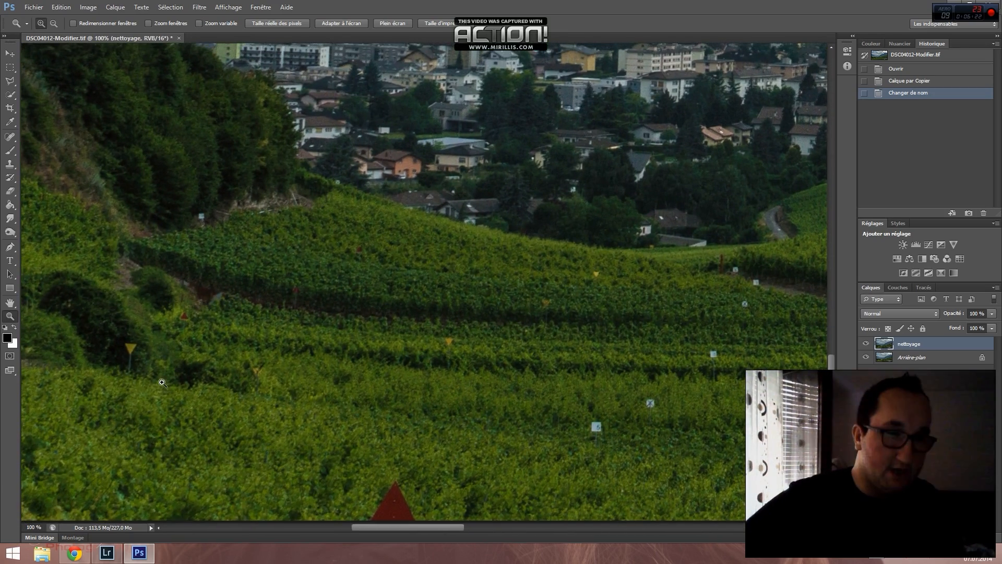
{"action": "left_click_drag", "start_coordinate": [616, 441], "coordinate": [512, 488]}
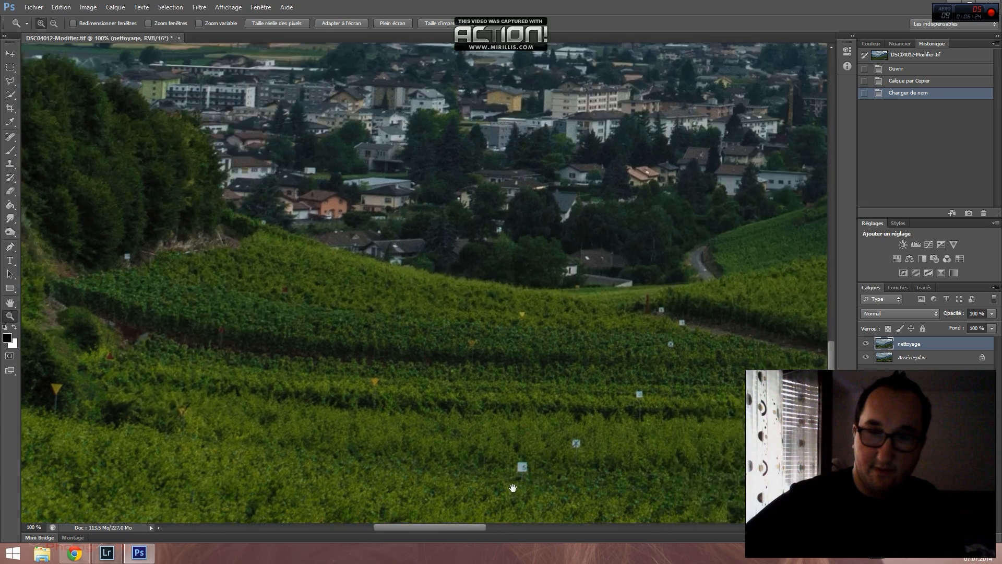
{"action": "left_click_drag", "start_coordinate": [626, 313], "coordinate": [584, 447]}
{"action": "left_click_drag", "start_coordinate": [648, 392], "coordinate": [496, 369]}
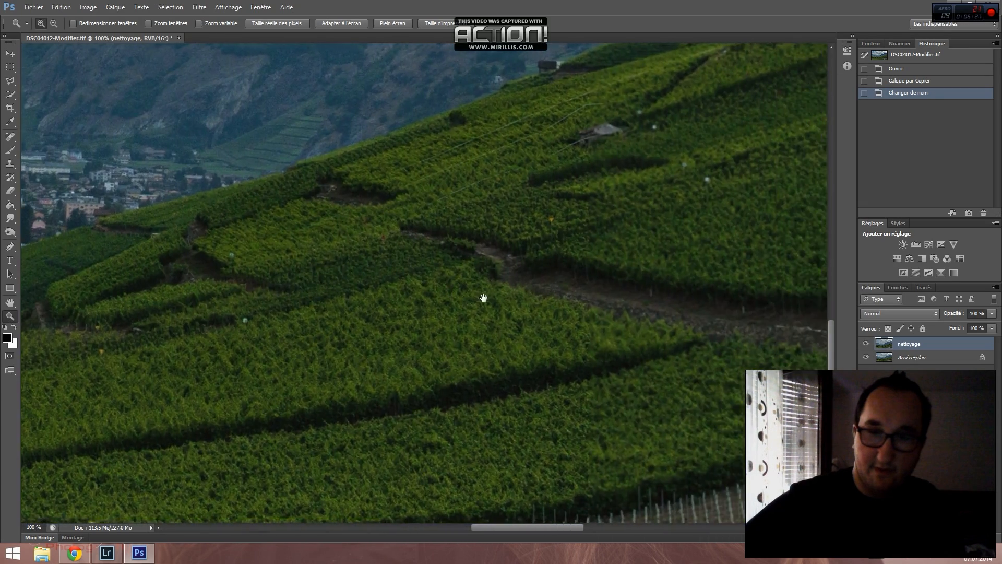
{"action": "left_click_drag", "start_coordinate": [484, 298], "coordinate": [284, 423]}
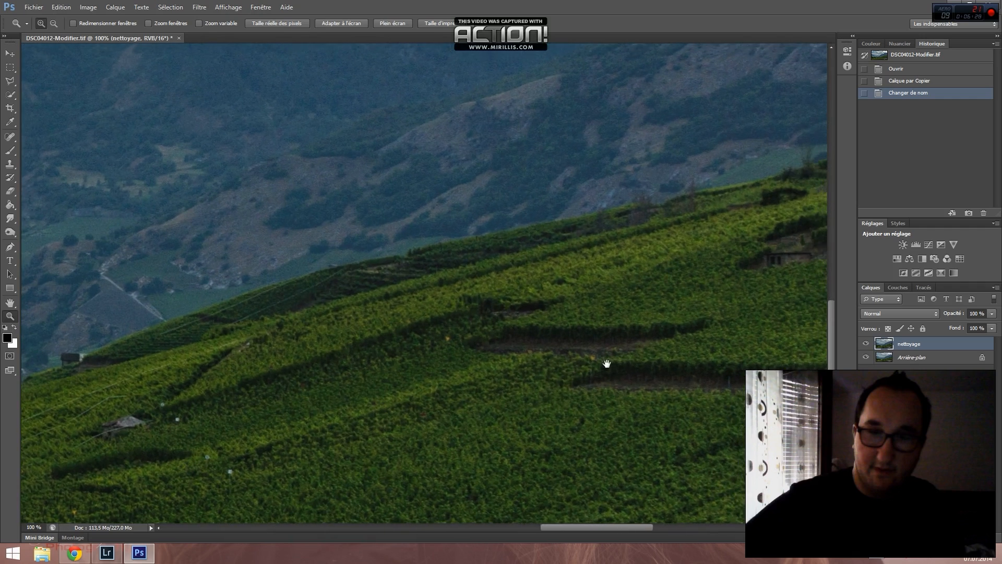
{"action": "left_click_drag", "start_coordinate": [606, 363], "coordinate": [396, 351]}
{"action": "left_click", "coordinate": [396, 351]}
{"action": "left_click", "coordinate": [355, 378], "text": "alt"}
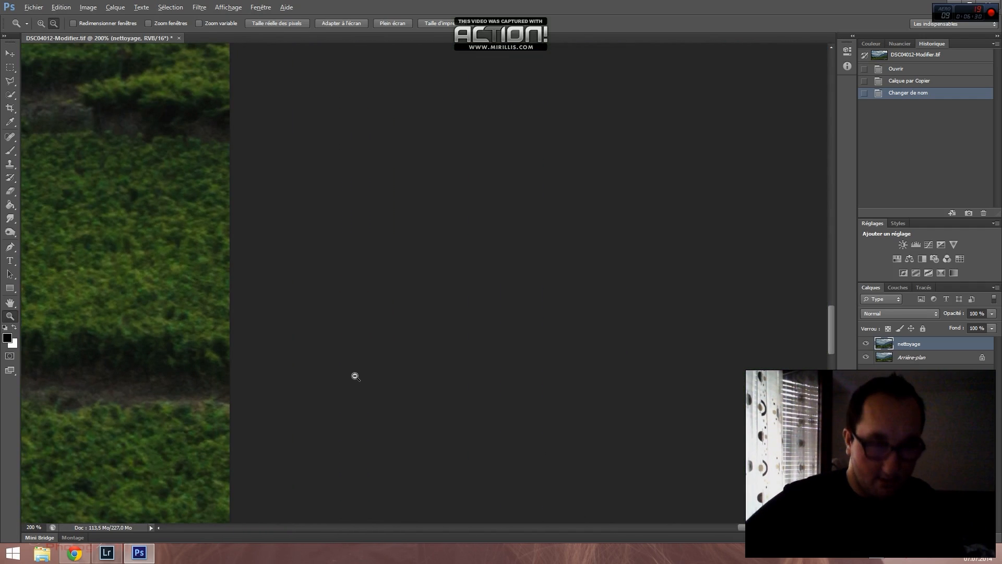
{"action": "left_click", "coordinate": [354, 376], "text": "alt"}
{"action": "left_click", "coordinate": [354, 376], "text": "alt"}
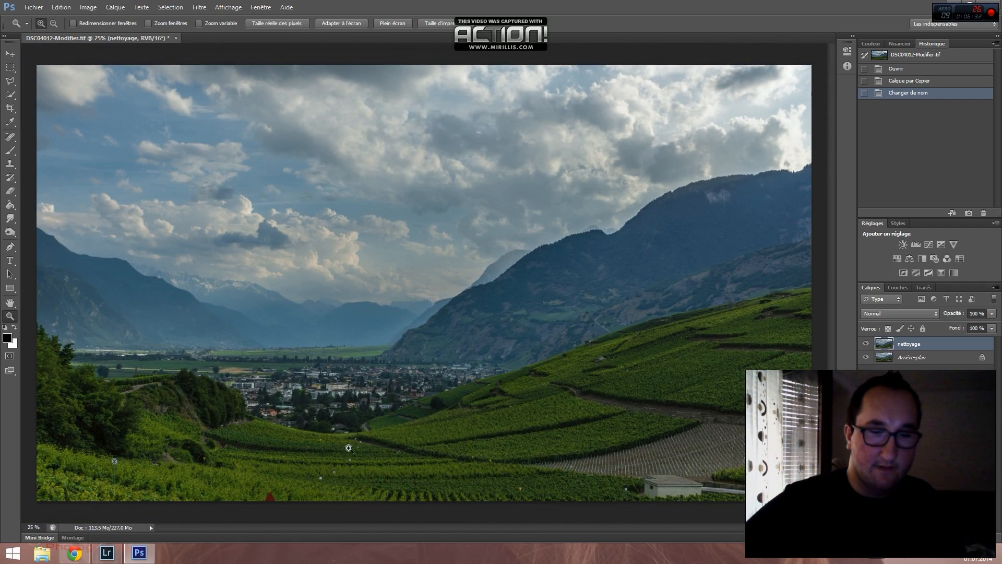
- Remove the white crossed sign and its post from the lower-left vineyard with the Clone Stamp, sampling nearby vines
{"action": "left_click", "coordinate": [10, 167]}
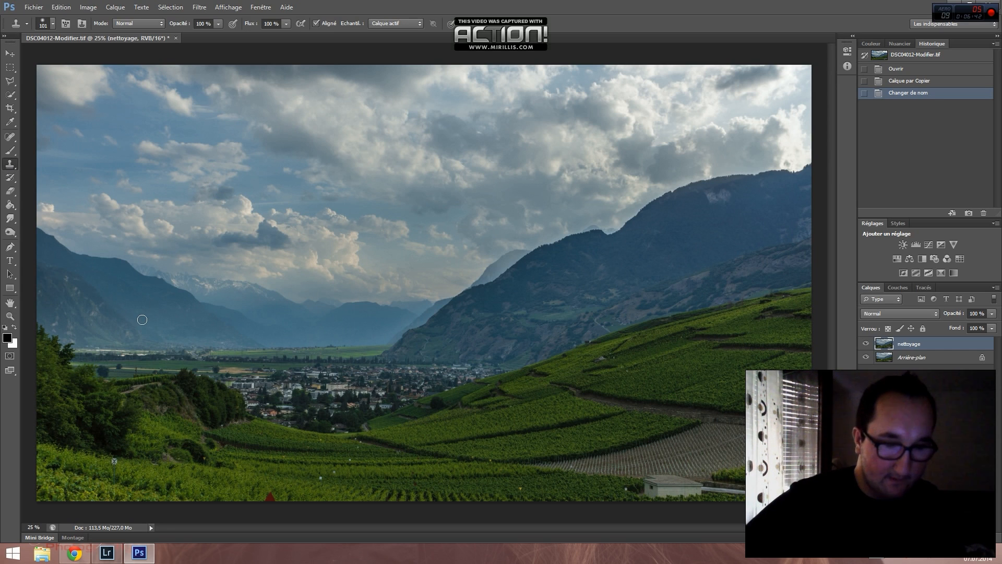
{"action": "key", "text": "z"}
{"action": "left_click", "coordinate": [137, 465]}
{"action": "left_click", "coordinate": [135, 466]}
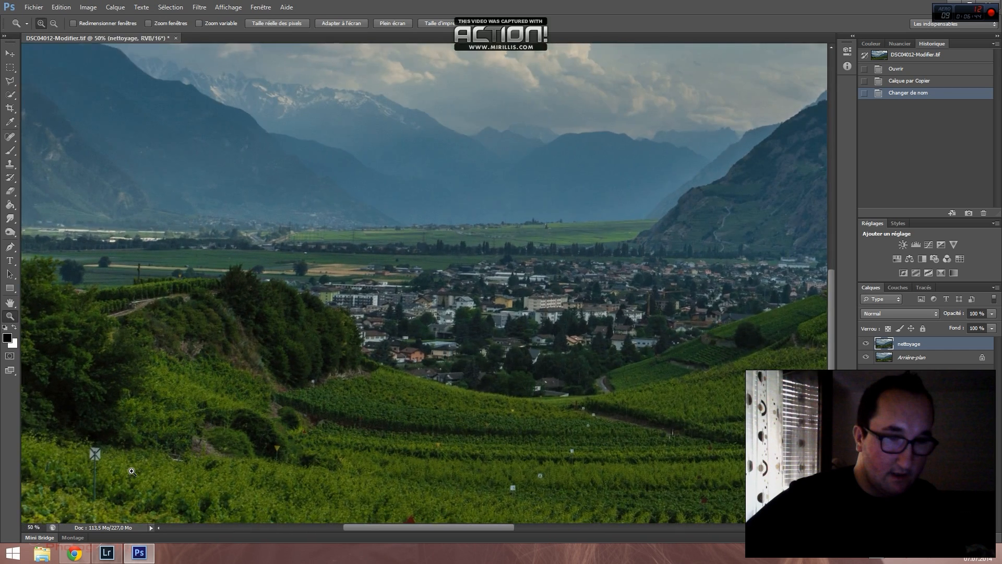
{"action": "left_click", "coordinate": [133, 470]}
{"action": "left_click_drag", "start_coordinate": [133, 470], "coordinate": [216, 388]}
{"action": "key", "text": "s"}
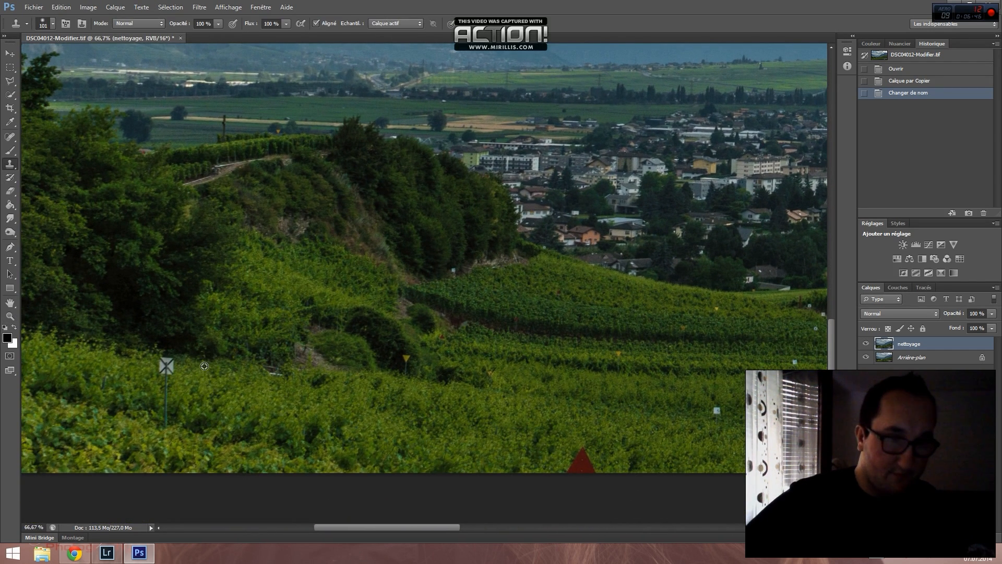
{"action": "left_click", "coordinate": [203, 366], "text": "alt"}
{"action": "left_click_drag", "start_coordinate": [161, 363], "coordinate": [171, 421]}
- Clone neighbouring vines over the red triangle at the photo's bottom edge
{"action": "mouse_move", "coordinate": [359, 422]}
{"action": "left_mouse_down"}
{"action": "mouse_move", "coordinate": [287, 376]}
{"action": "mouse_move", "coordinate": [233, 314]}
{"action": "left_mouse_up"}
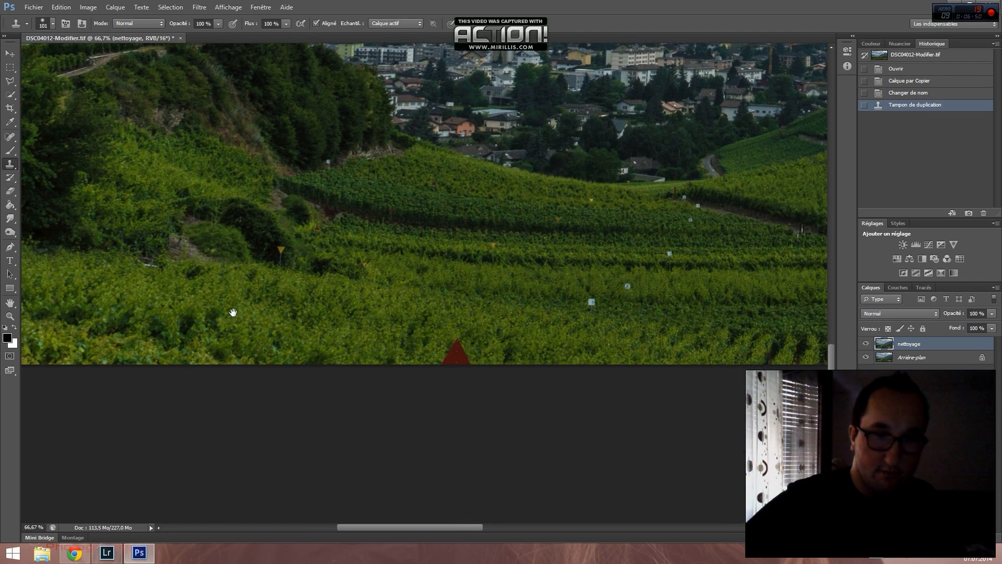
{"action": "left_click", "coordinate": [521, 365], "text": "alt"}
{"action": "mouse_move", "coordinate": [453, 349]}
{"action": "left_mouse_down"}
{"action": "mouse_move", "coordinate": [463, 349]}
{"action": "mouse_move", "coordinate": [463, 363]}
{"action": "mouse_move", "coordinate": [449, 353]}
{"action": "mouse_move", "coordinate": [508, 347]}
{"action": "mouse_move", "coordinate": [502, 341]}
{"action": "left_mouse_up"}
{"action": "left_click", "coordinate": [543, 354], "text": "alt"}
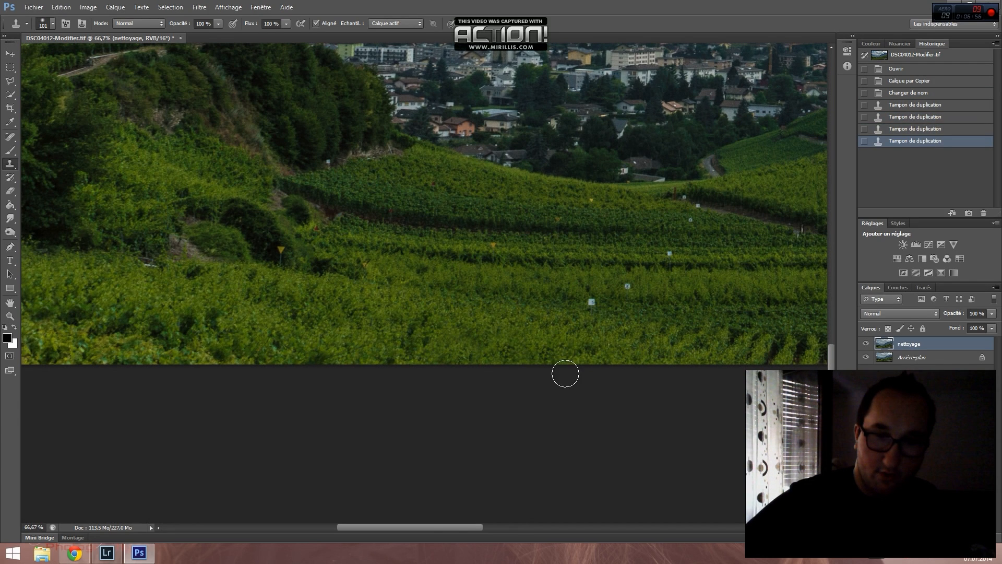
- Clone out the three small white signs among the vine rows in the central foreground
{"action": "left_click_drag", "start_coordinate": [555, 364], "coordinate": [421, 459]}
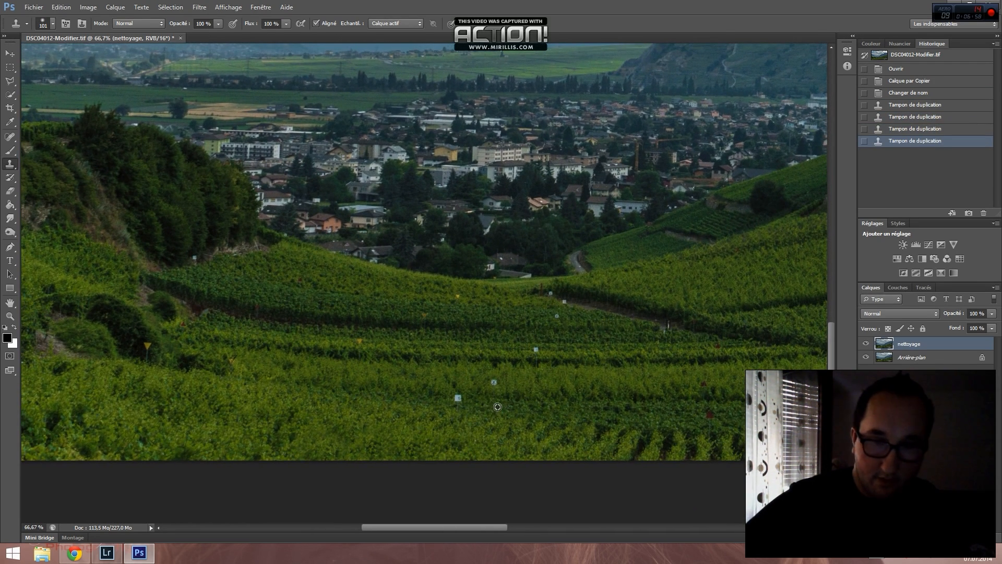
{"action": "left_click", "coordinate": [460, 400]}
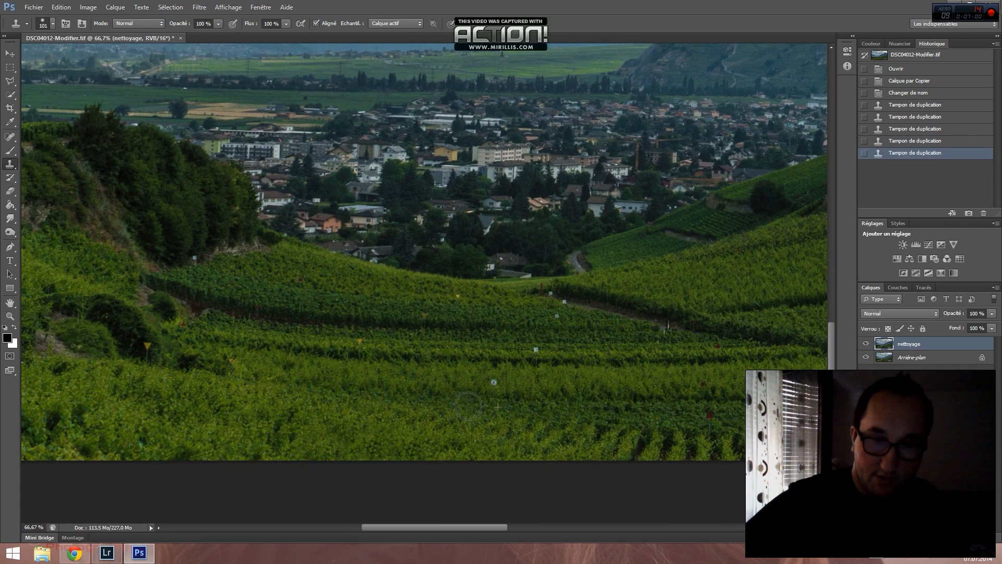
{"action": "left_click", "coordinate": [461, 399]}
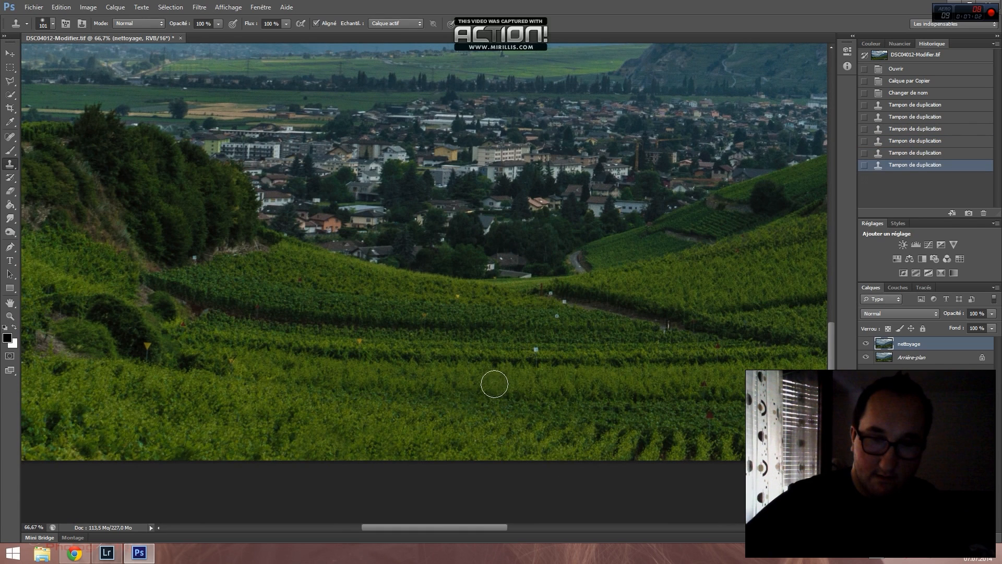
{"action": "left_click", "coordinate": [494, 384]}
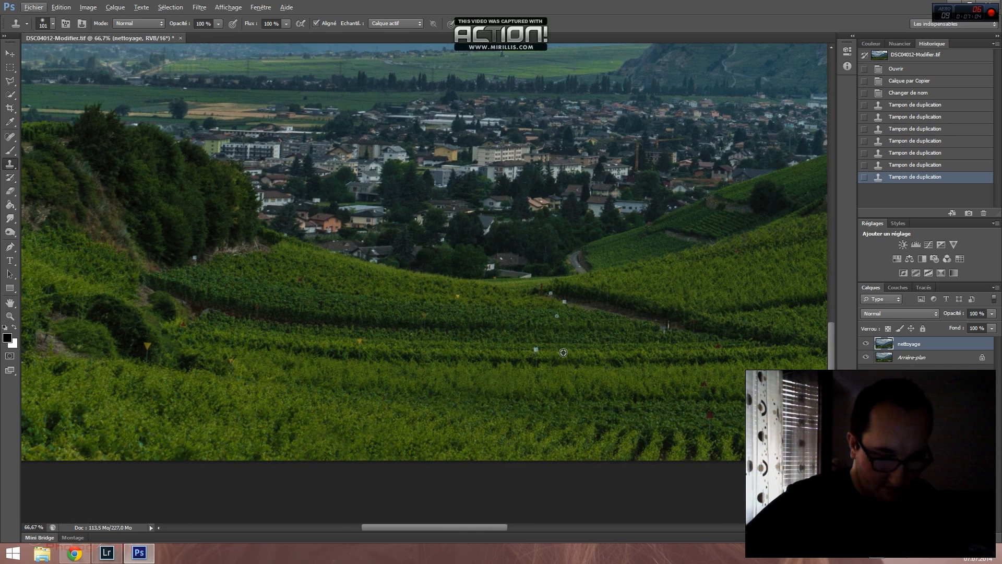
{"action": "left_click", "coordinate": [536, 349]}
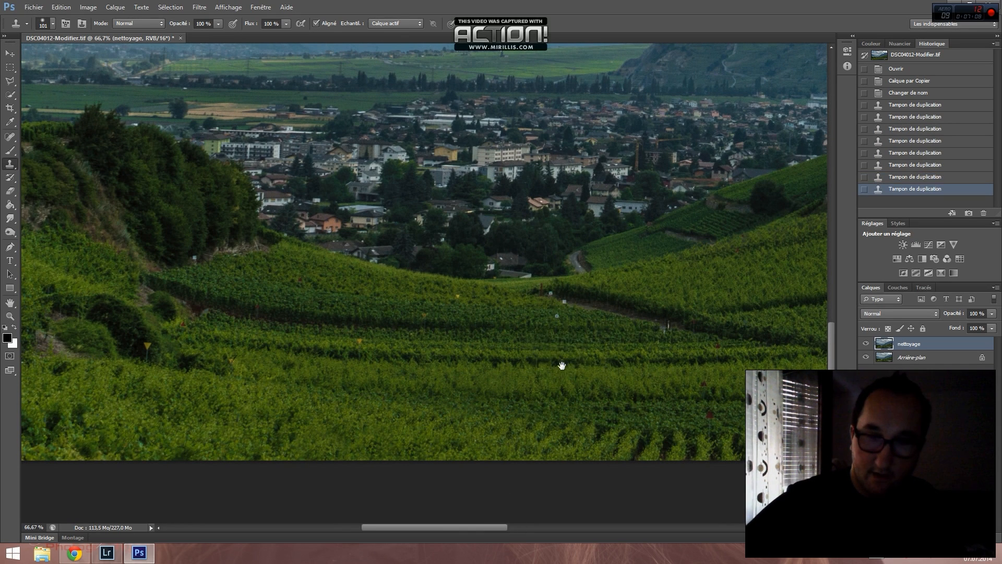
- Clone out the small white markers around the upper end of the dirt path below the town
{"action": "left_click_drag", "start_coordinate": [562, 365], "coordinate": [519, 432]}
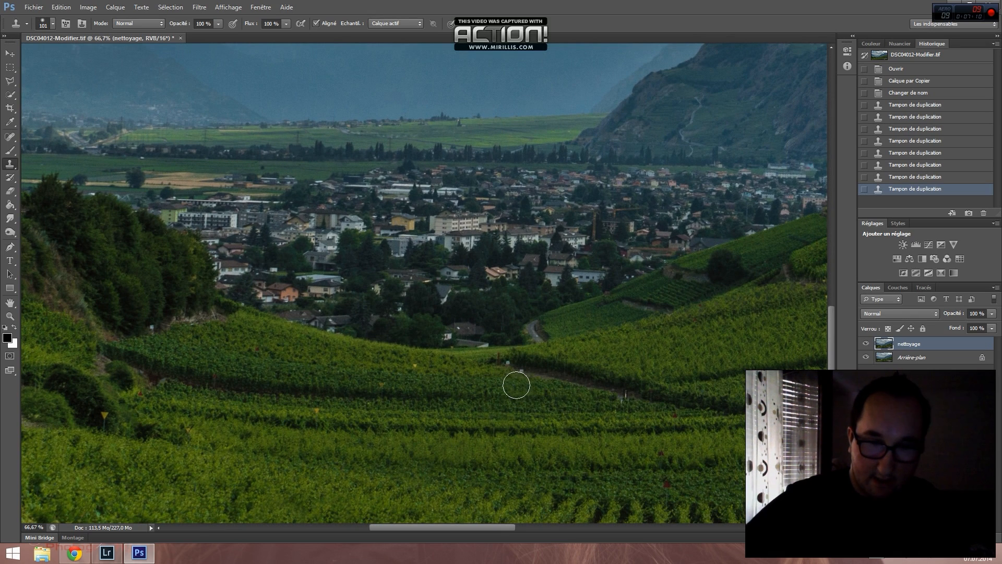
{"action": "left_click", "coordinate": [533, 416]}
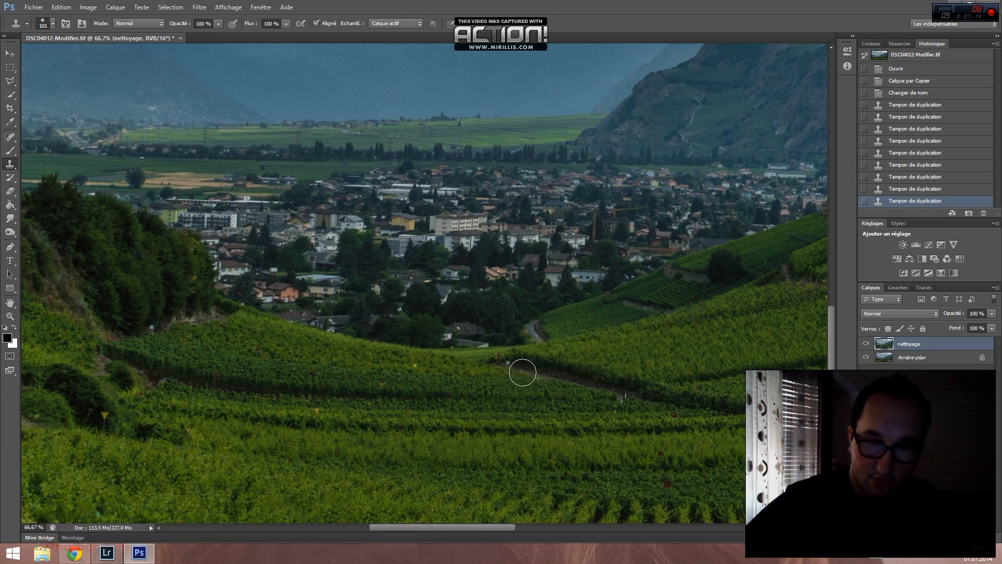
{"action": "left_click", "coordinate": [523, 372]}
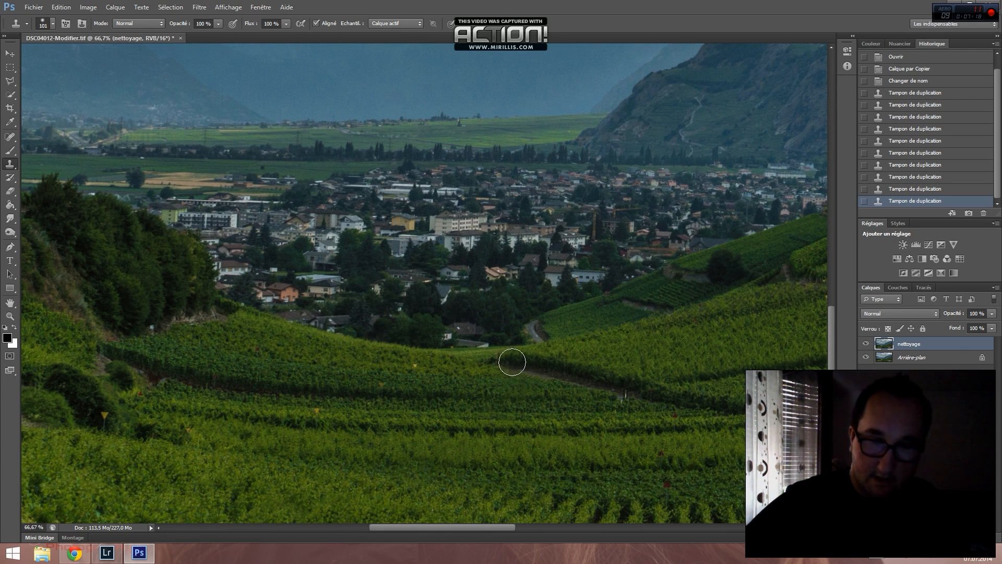
{"action": "left_click", "coordinate": [509, 362]}
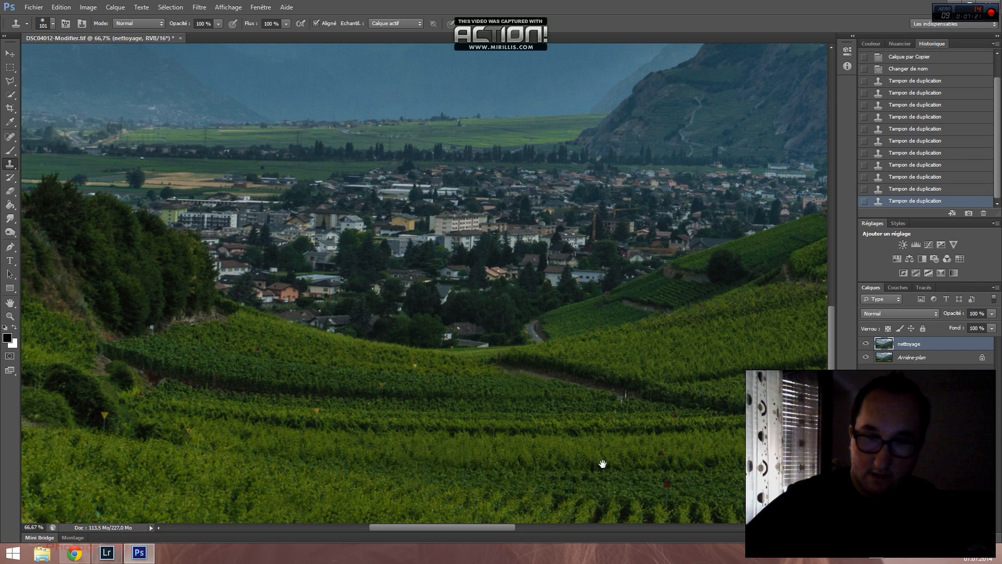
- Clone vines over the yellow triangular markers in the vineyard below the bare staked plot
{"action": "mouse_move", "coordinate": [600, 464]}
{"action": "left_mouse_down"}
{"action": "mouse_move", "coordinate": [528, 485]}
{"action": "mouse_move", "coordinate": [503, 450]}
{"action": "mouse_move", "coordinate": [477, 441]}
{"action": "left_mouse_up"}
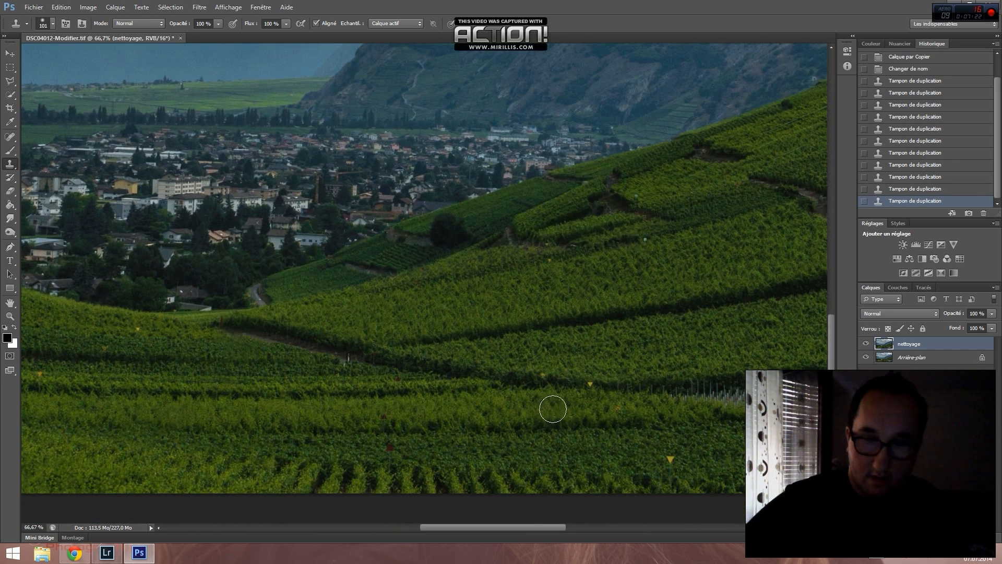
{"action": "left_click", "coordinate": [669, 459]}
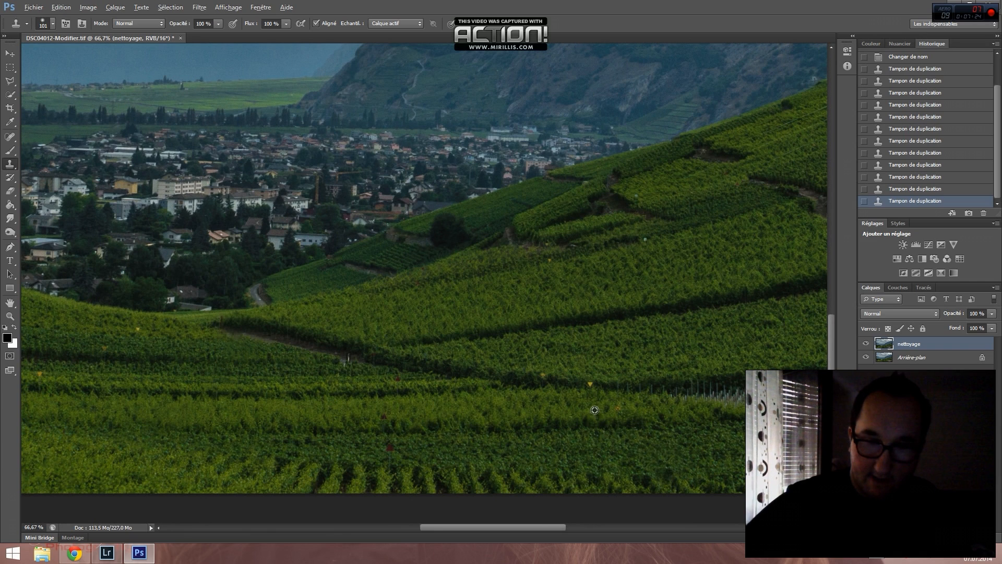
{"action": "left_click", "coordinate": [557, 392], "text": "alt"}
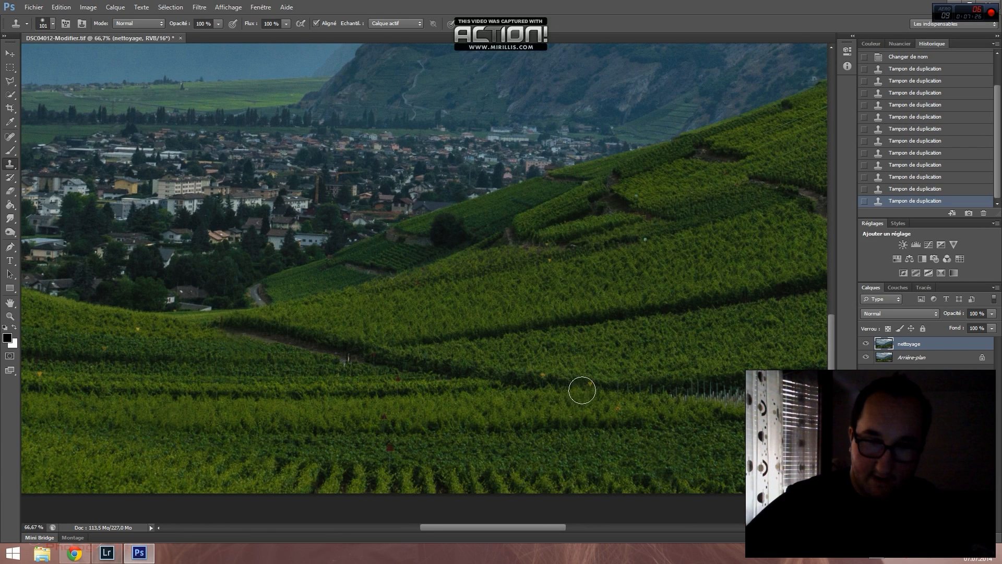
{"action": "left_click", "coordinate": [596, 385]}
{"action": "left_click", "coordinate": [595, 384]}
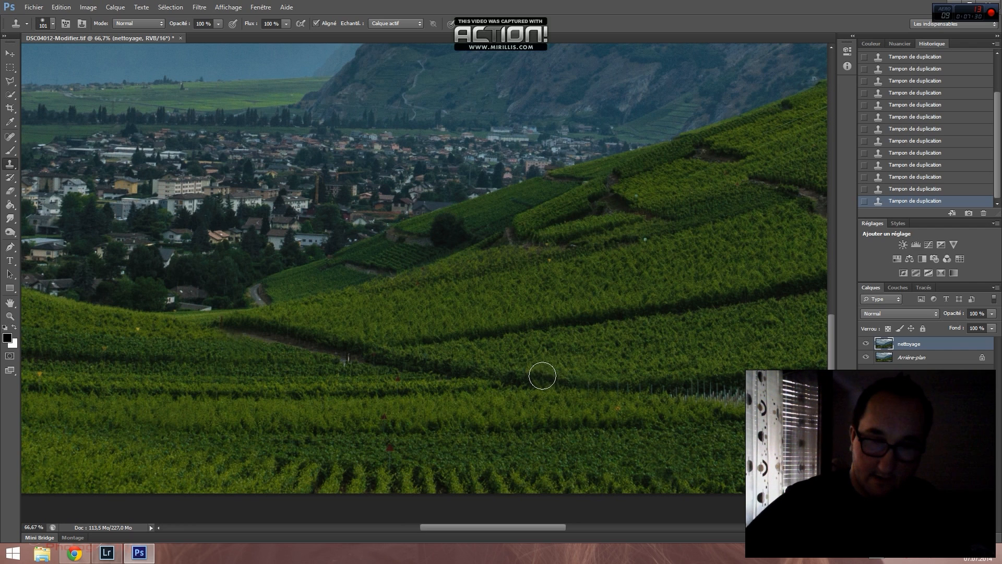
- Clone out the yellow triangular marker beside the bushes and the white marker at the foot of the trees
{"action": "left_click_drag", "start_coordinate": [544, 408], "coordinate": [604, 425]}
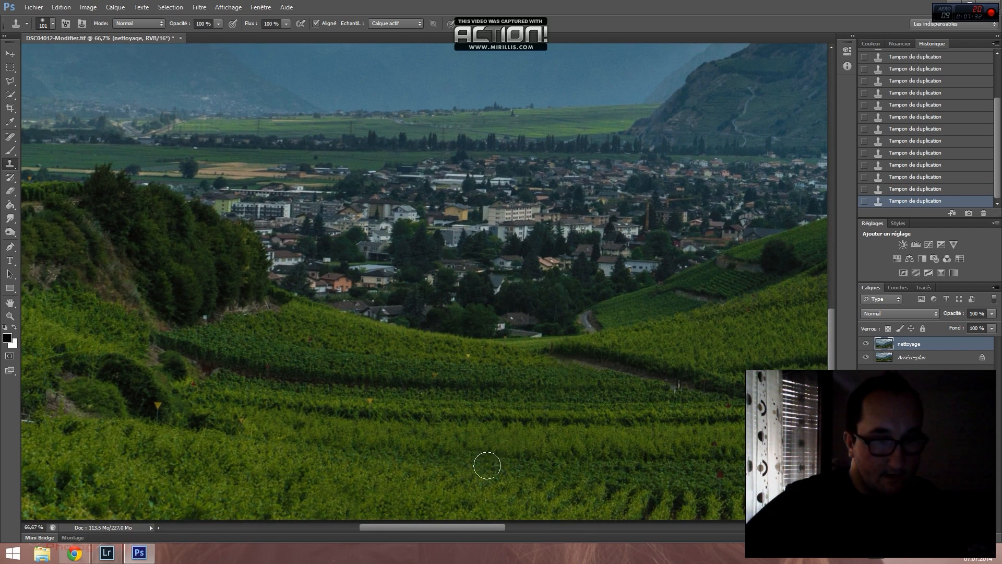
{"action": "left_click", "coordinate": [157, 407]}
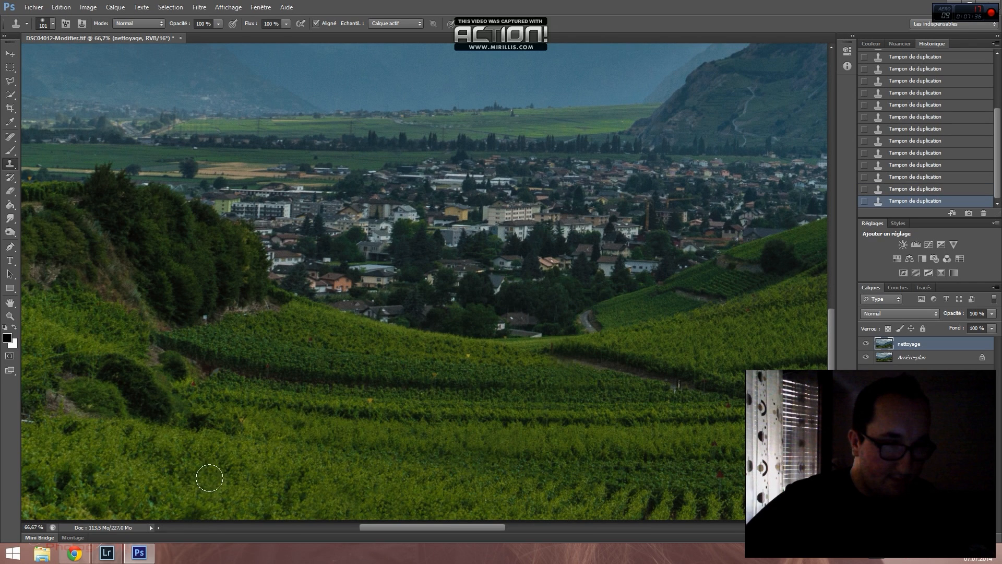
{"action": "left_click", "coordinate": [208, 319]}
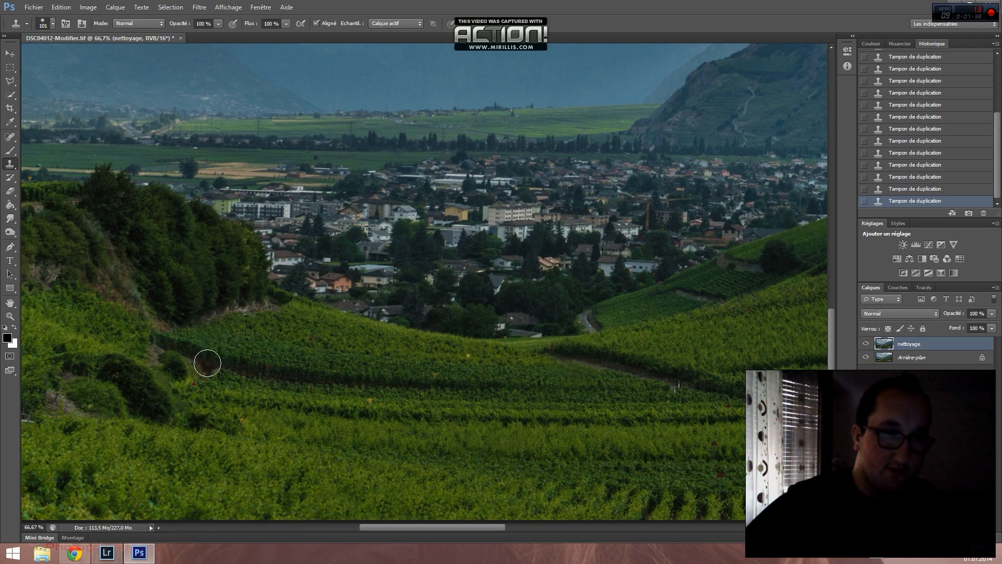
- Clone out the small white sign in the vines beside the white building
{"action": "left_click_drag", "start_coordinate": [306, 399], "coordinate": [277, 350]}
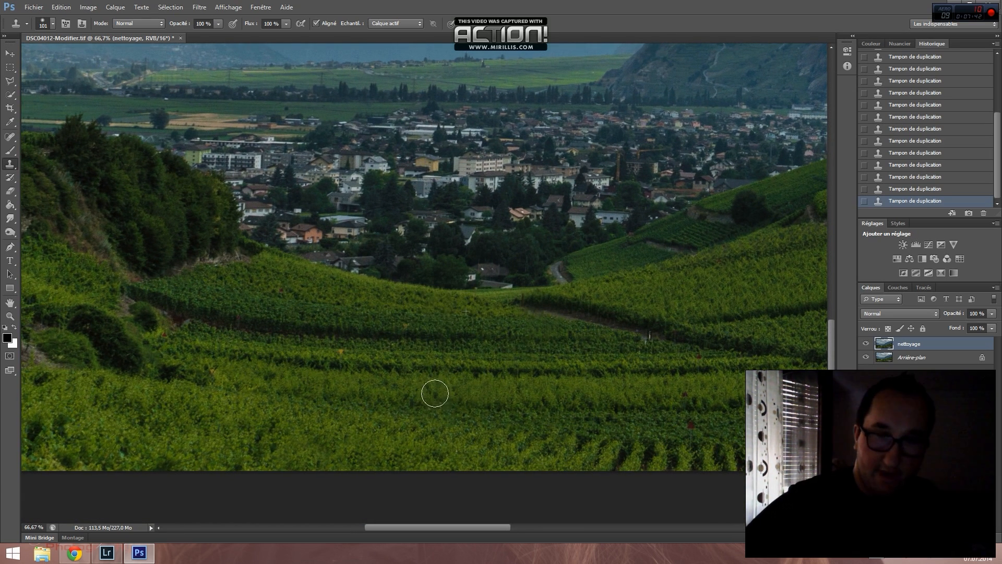
{"action": "left_click_drag", "start_coordinate": [463, 418], "coordinate": [410, 455]}
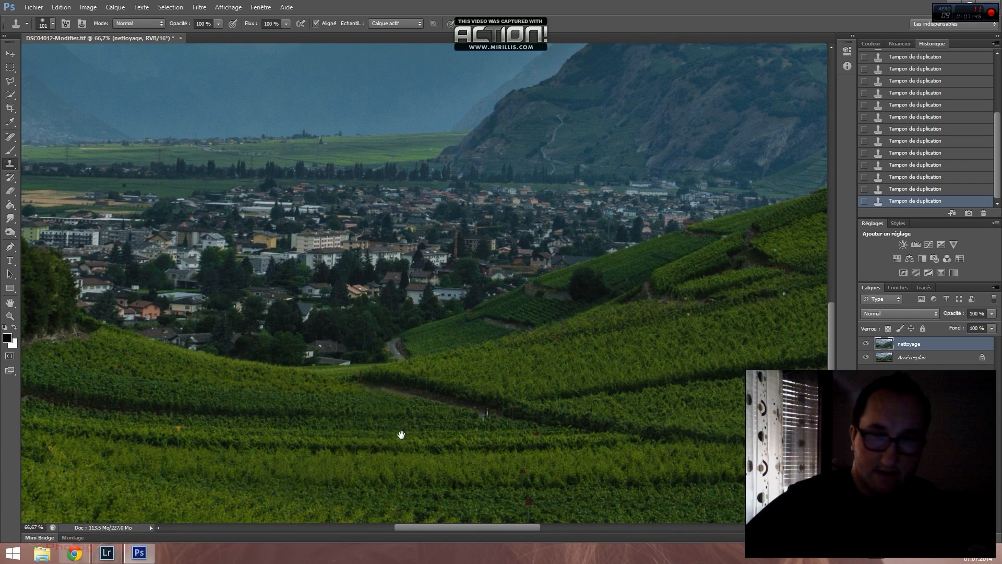
{"action": "left_click_drag", "start_coordinate": [398, 432], "coordinate": [273, 423]}
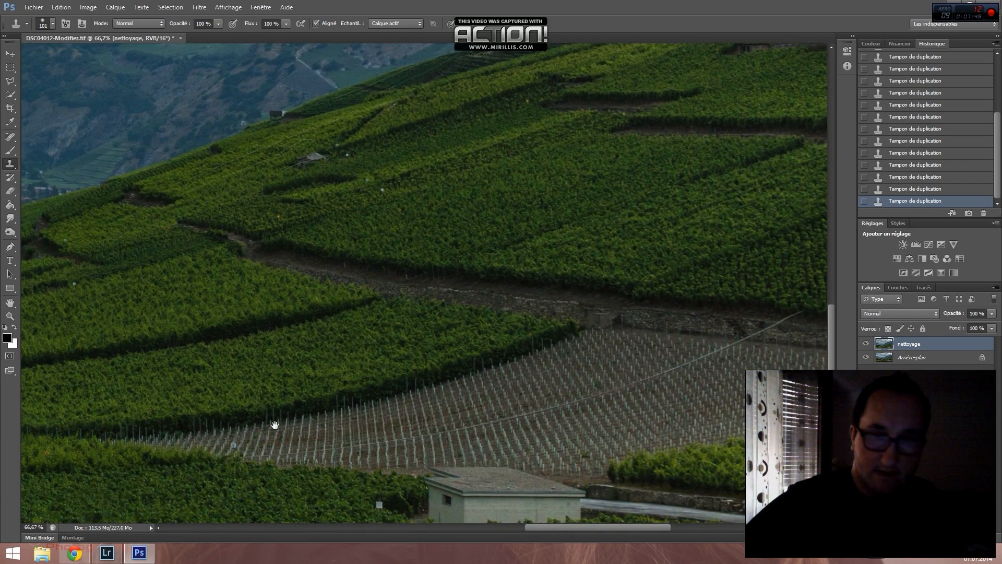
{"action": "left_click_drag", "start_coordinate": [358, 425], "coordinate": [354, 349]}
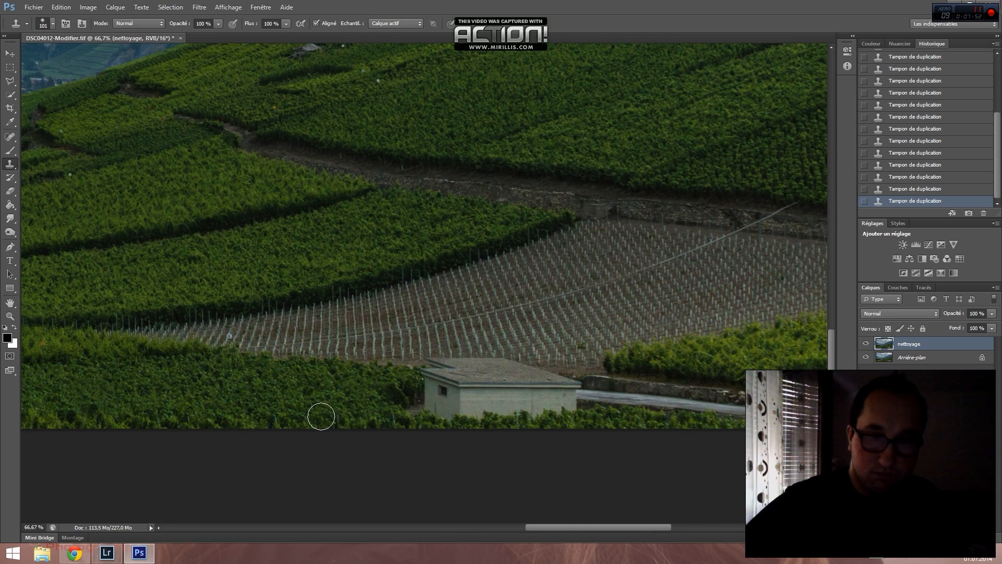
- Clone vines over the small white marker beside the stone hut on the upper vineyard slope
{"action": "left_click_drag", "start_coordinate": [335, 362], "coordinate": [225, 446]}
{"action": "left_click_drag", "start_coordinate": [311, 387], "coordinate": [376, 430]}
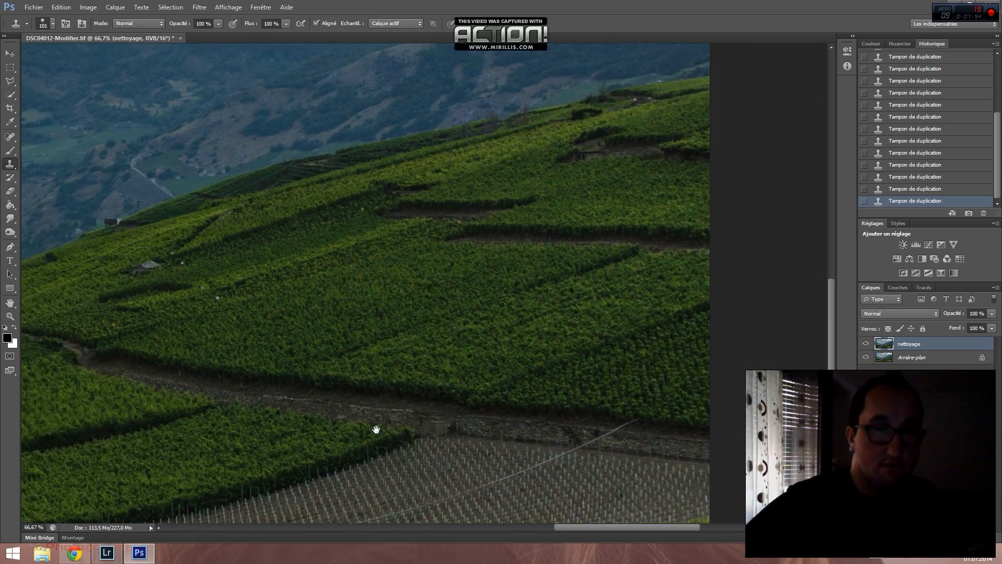
{"action": "left_click_drag", "start_coordinate": [283, 364], "coordinate": [290, 369]}
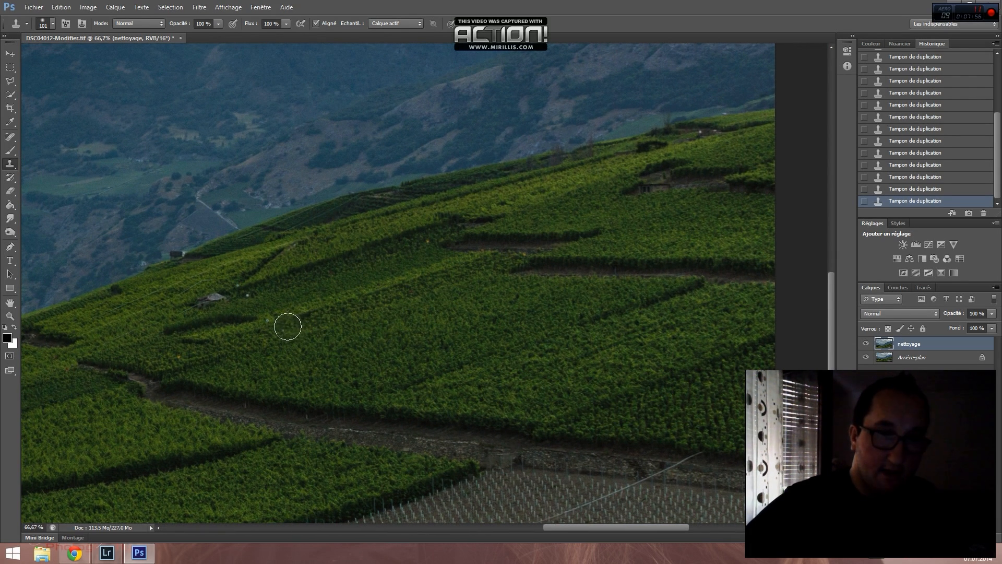
{"action": "left_click", "coordinate": [272, 283], "text": "alt"}
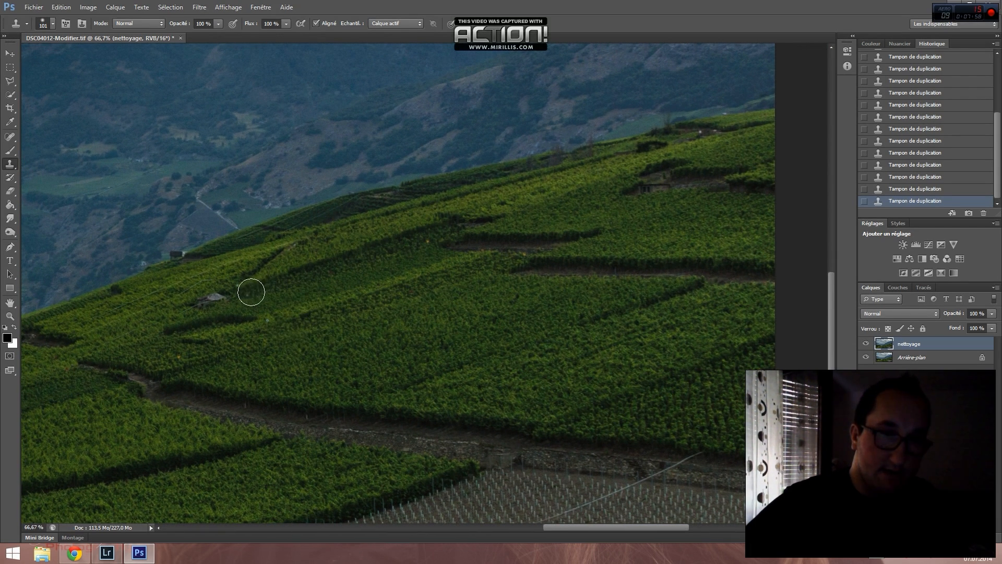
{"action": "left_click", "coordinate": [249, 293]}
- Duplicate the nettoyage layer and rename the copy "Densité +"
{"action": "left_click_drag", "start_coordinate": [333, 380], "coordinate": [473, 451]}
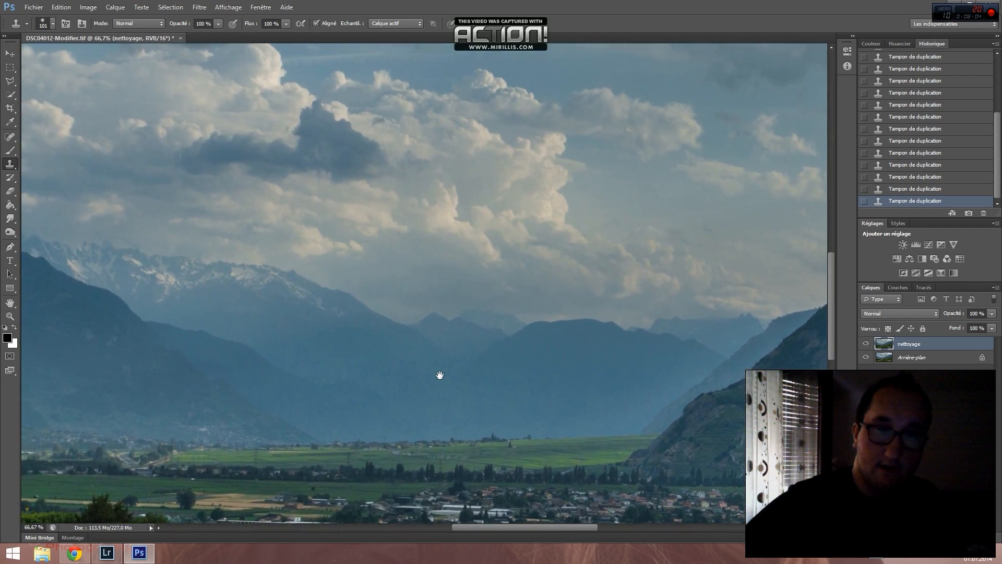
{"action": "key", "text": "z"}
{"action": "left_click", "coordinate": [438, 371], "text": "alt"}
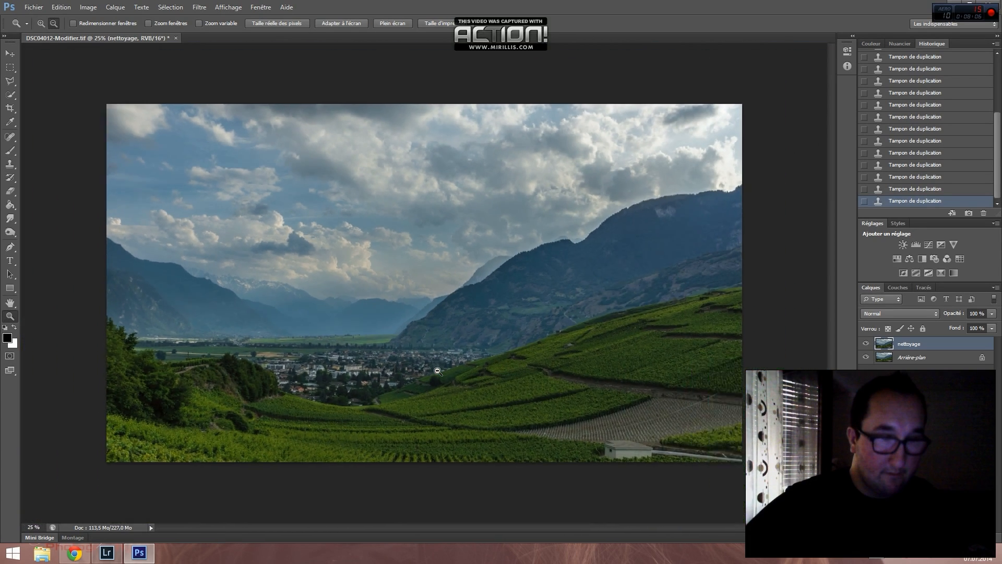
{"action": "left_click", "coordinate": [438, 372]}
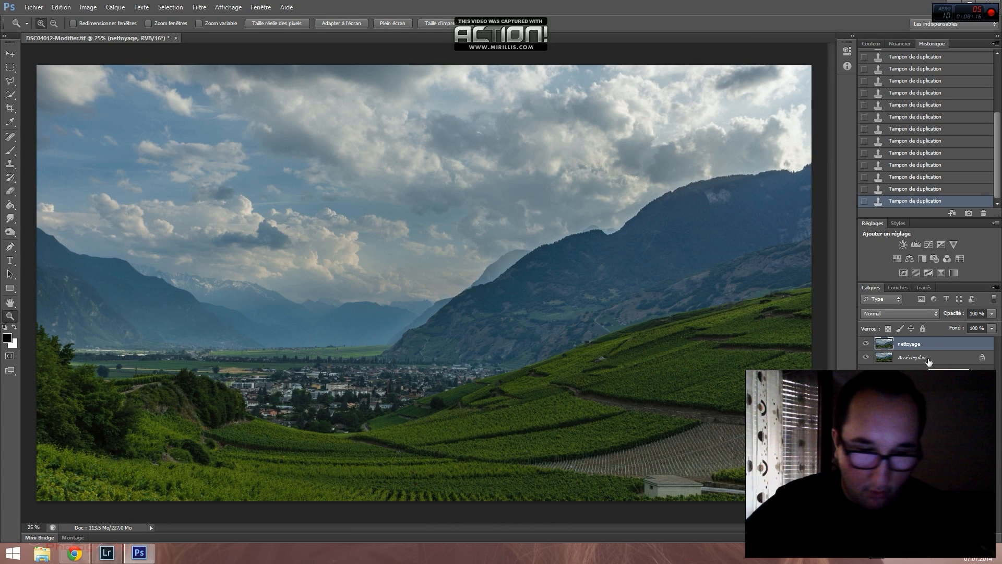
{"action": "key", "text": "ctrl+j"}
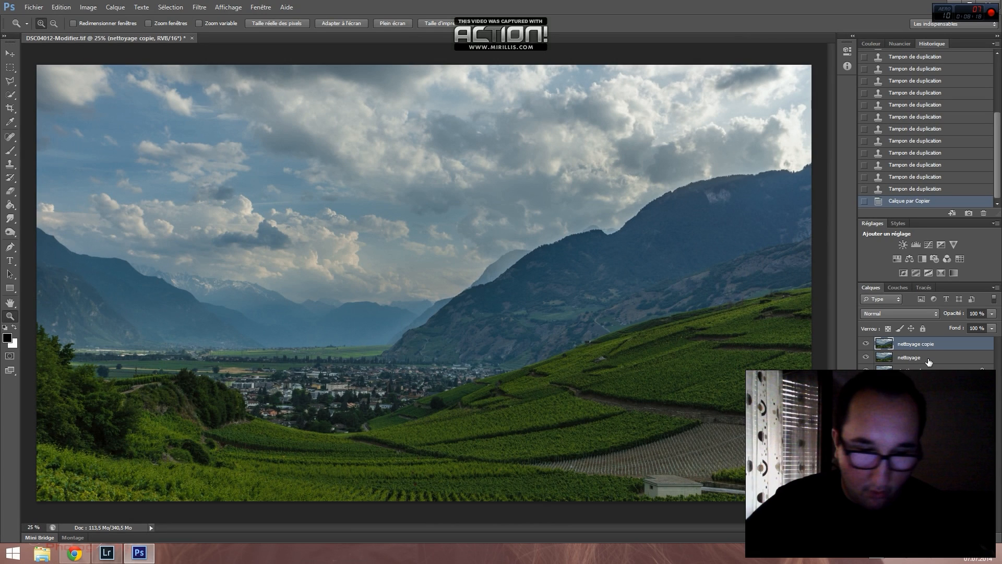
{"action": "double_click", "coordinate": [911, 345]}
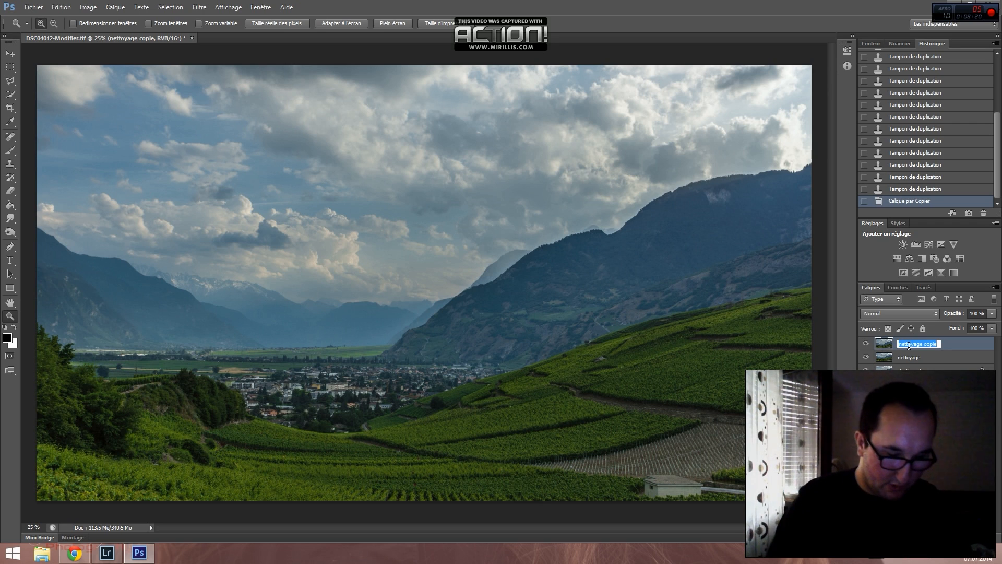
{"action": "type", "text": "Densité +"}
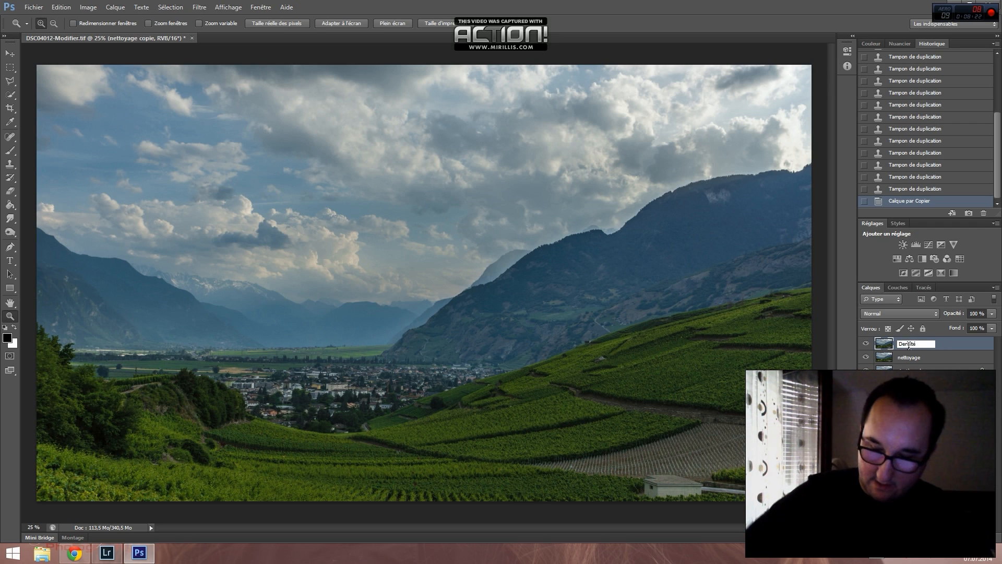
{"action": "key", "text": "Return"}
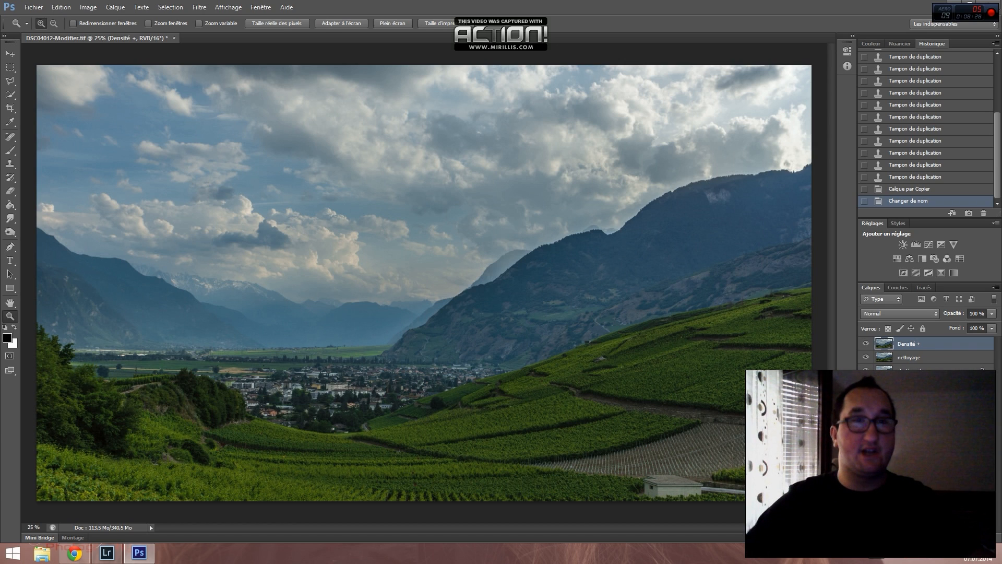
- Set up the Burn tool (Densité +) with a soft 189 px brush
{"action": "left_click", "coordinate": [10, 232]}
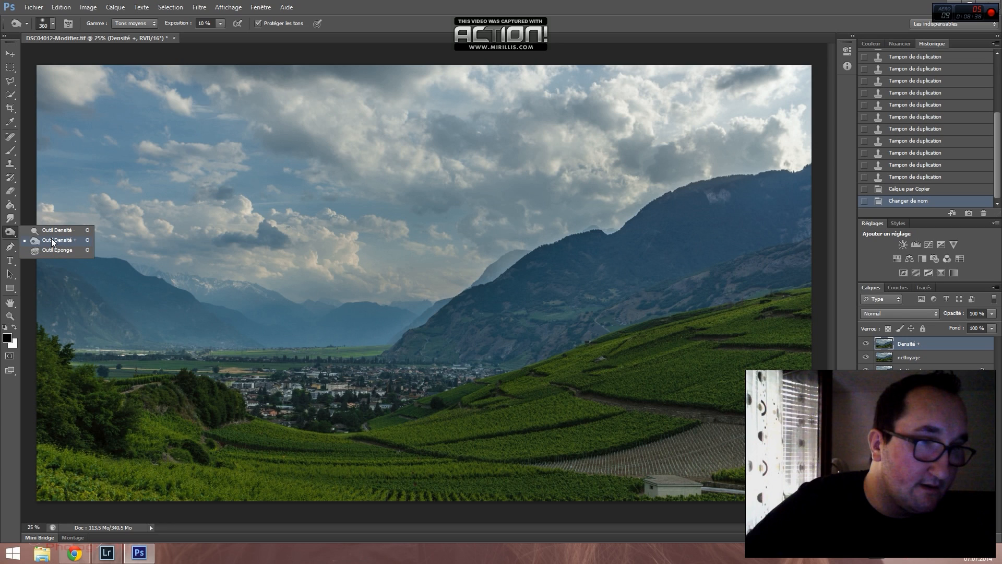
{"action": "left_click", "coordinate": [51, 240]}
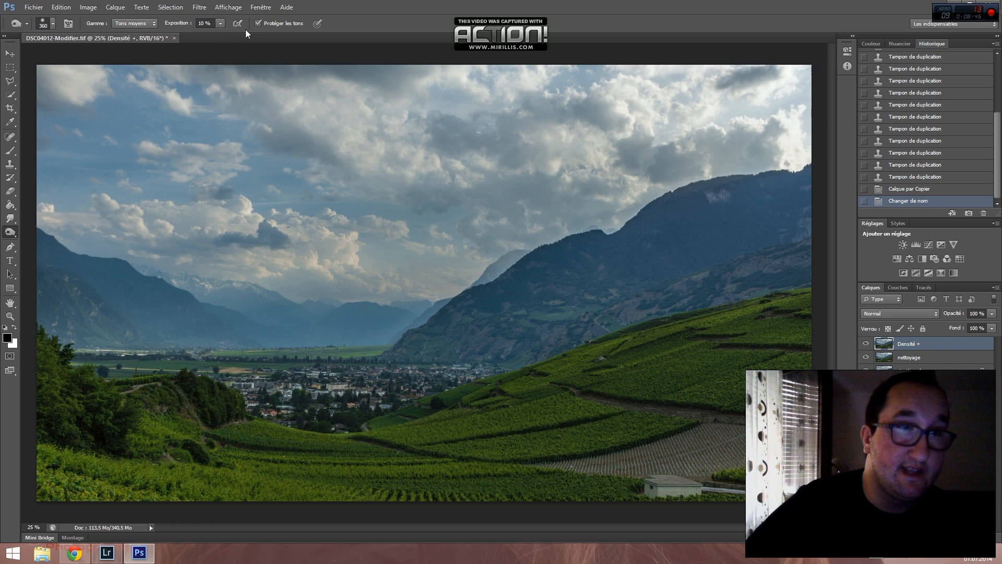
{"action": "right_click", "coordinate": [81, 84]}
{"action": "left_click", "coordinate": [163, 108]}
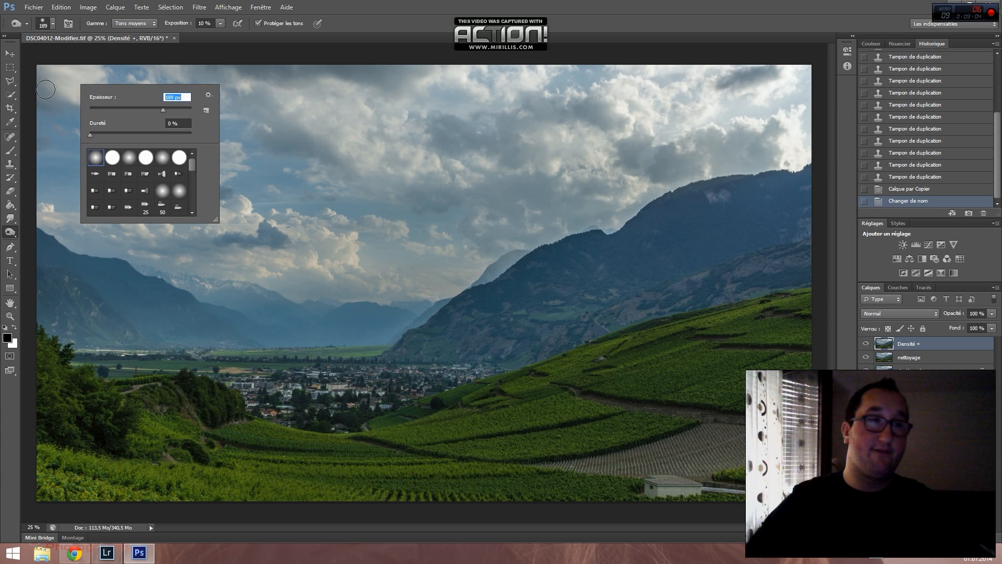
{"action": "key", "text": "Return"}
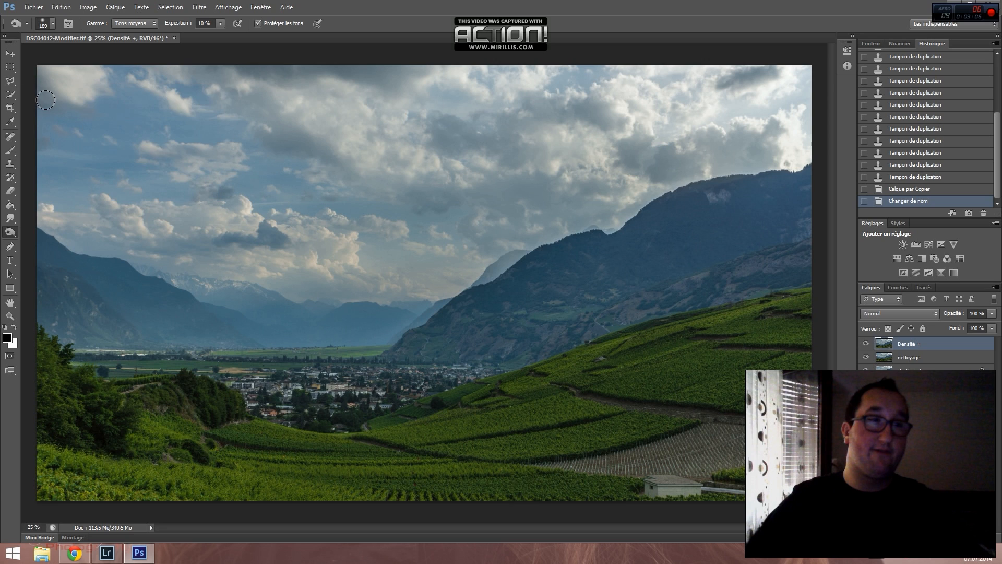
- Burn the cloud in the upper-left corner of the sky, checking it with an undo and redo
{"action": "left_click", "coordinate": [22, 78]}
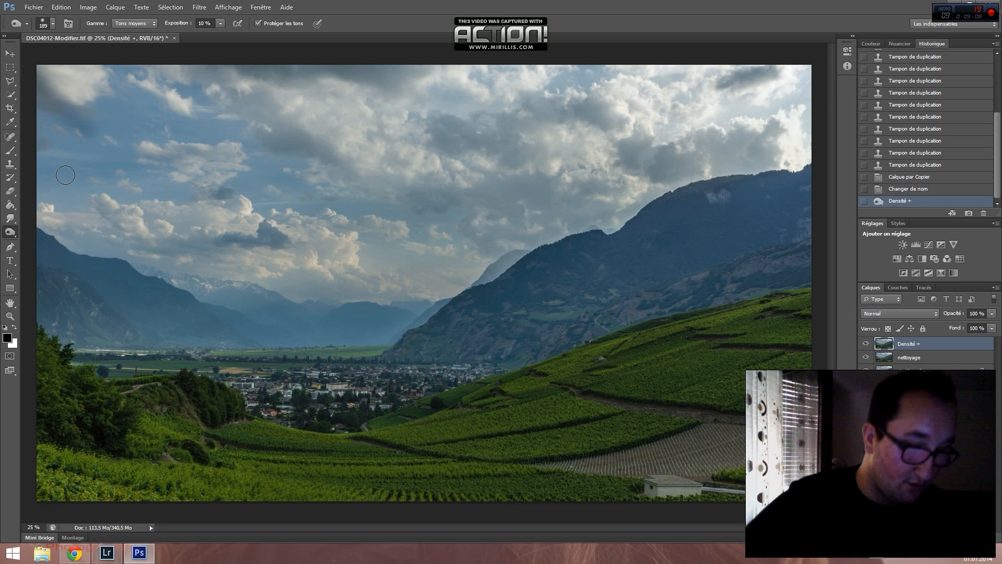
{"action": "key", "text": "ctrl+z"}
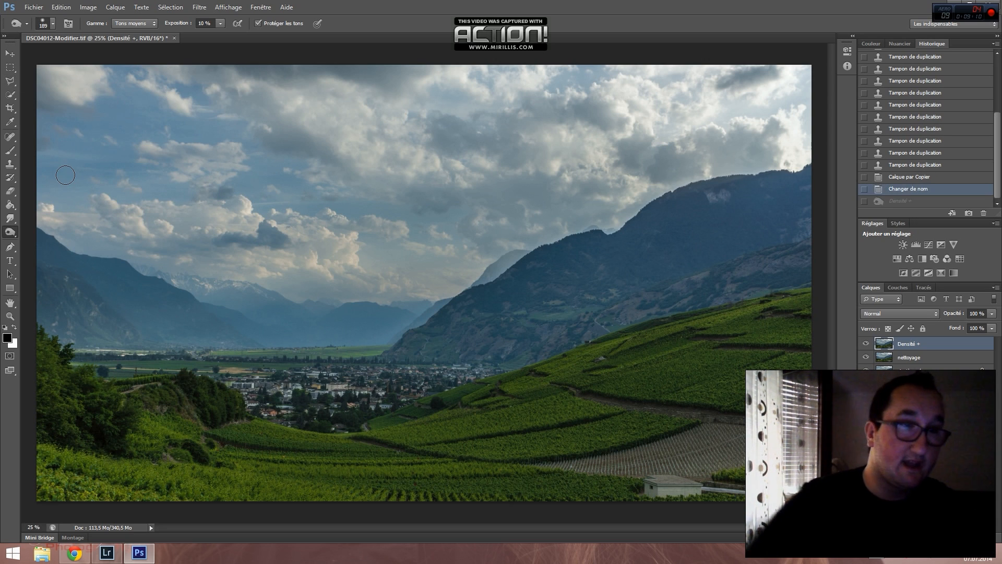
{"action": "key", "text": "ctrl+z"}
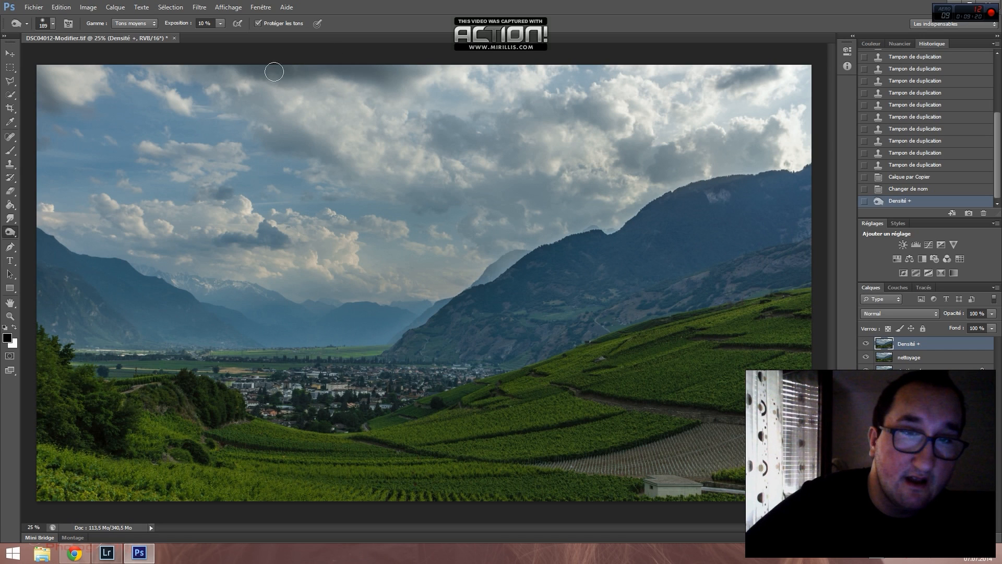
- Burn the dark cloud patches in the left half of the sky, including the small ones above the distant mountains
{"action": "left_click_drag", "start_coordinate": [274, 72], "coordinate": [279, 113]}
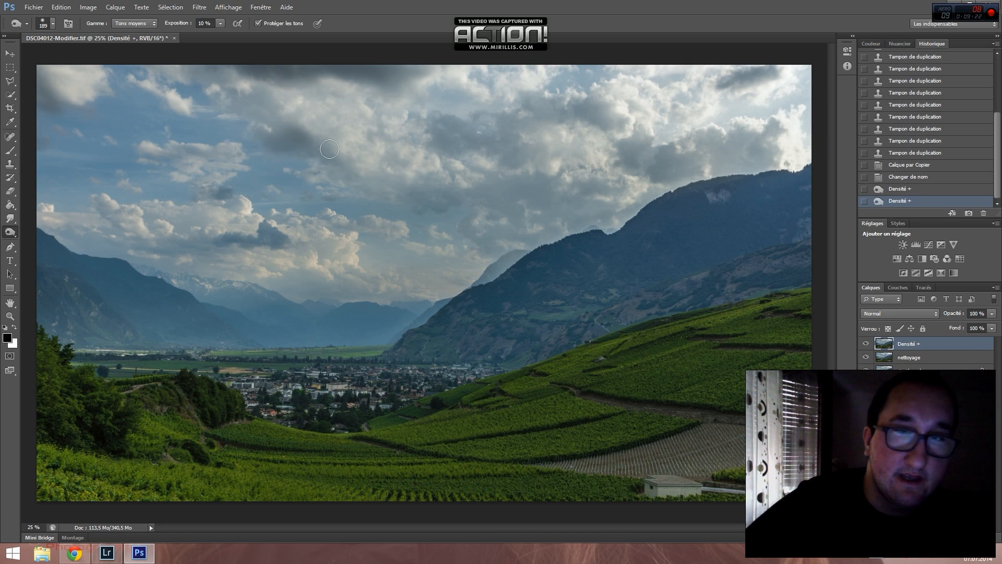
{"action": "left_click_drag", "start_coordinate": [321, 148], "coordinate": [285, 135]}
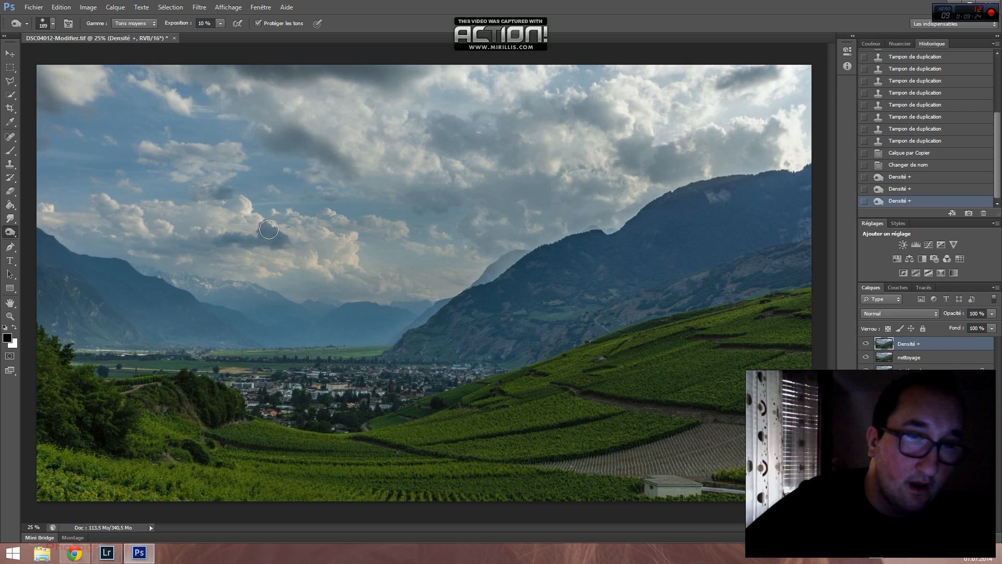
{"action": "left_click_drag", "start_coordinate": [224, 238], "coordinate": [256, 236]}
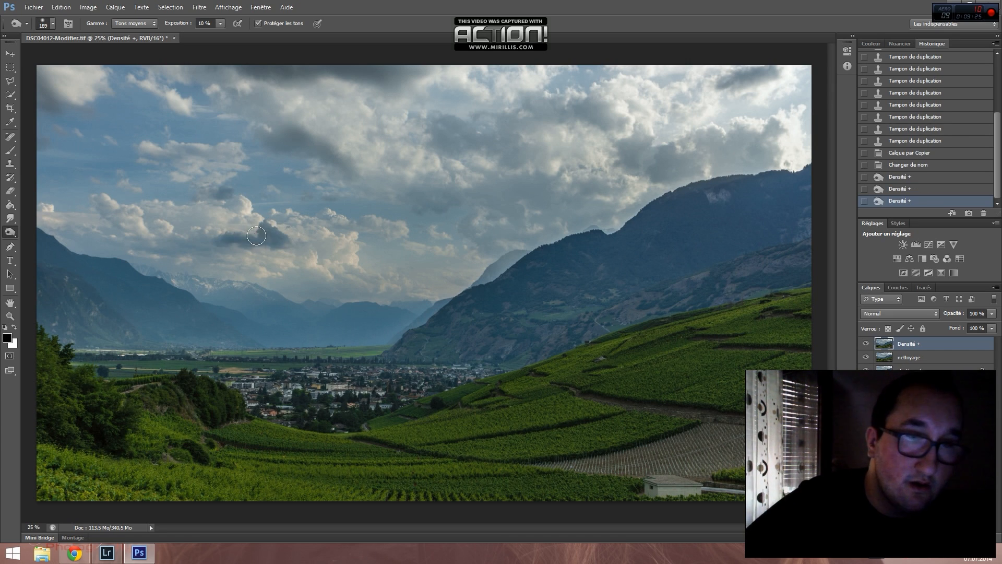
{"action": "left_click", "coordinate": [215, 198]}
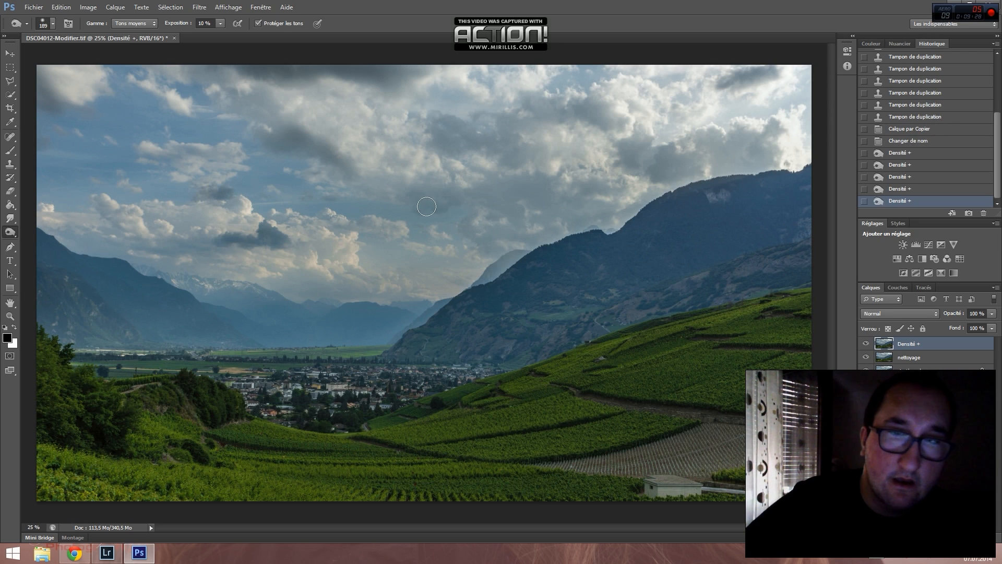
- Burn the grey cloud undersides in the middle of the sky, above the peak behind the large mountain
{"action": "mouse_move", "coordinate": [428, 197]}
{"action": "left_mouse_down"}
{"action": "mouse_move", "coordinate": [434, 189]}
{"action": "mouse_move", "coordinate": [423, 204]}
{"action": "left_mouse_up"}
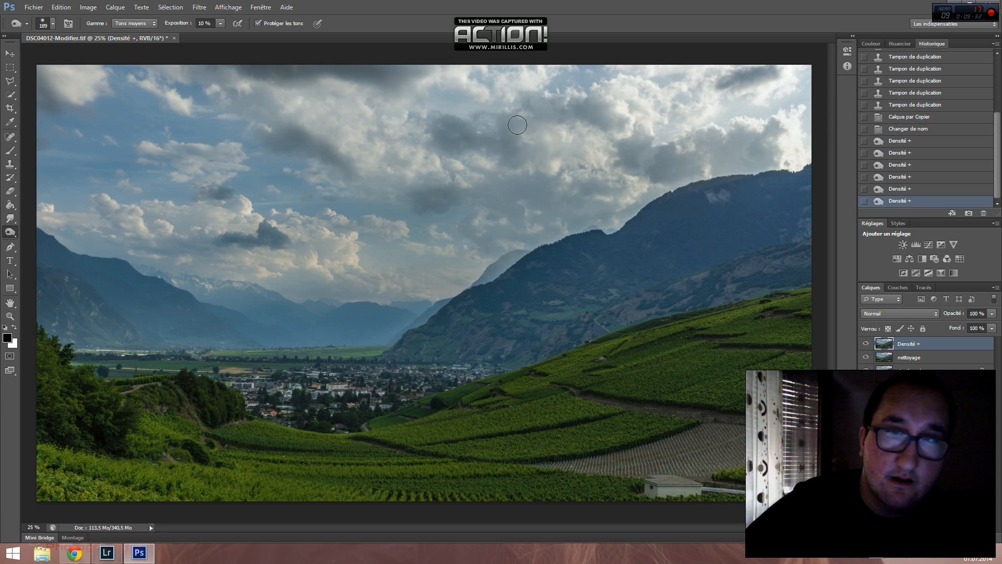
{"action": "left_click_drag", "start_coordinate": [532, 155], "coordinate": [511, 182]}
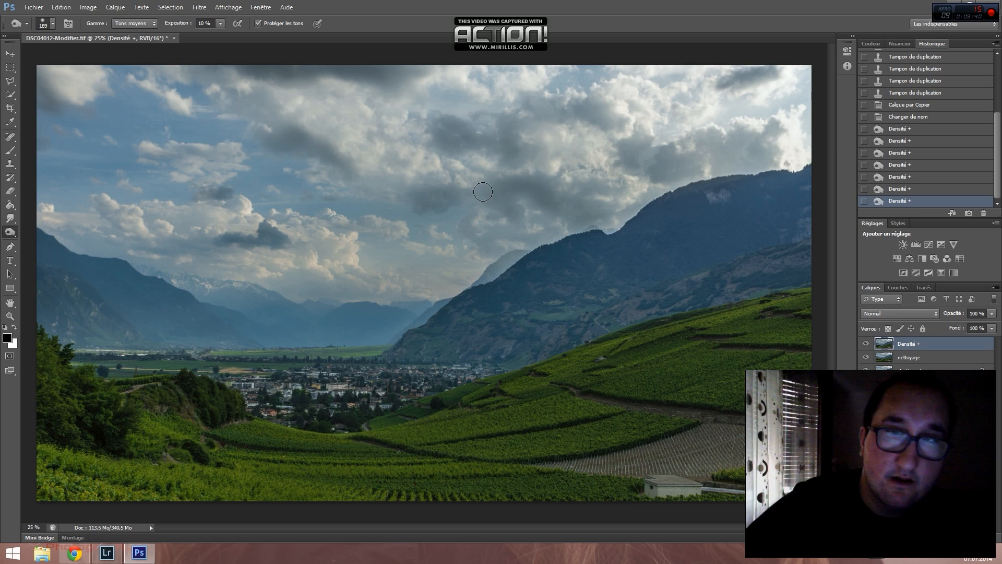
{"action": "left_click_drag", "start_coordinate": [490, 195], "coordinate": [535, 177]}
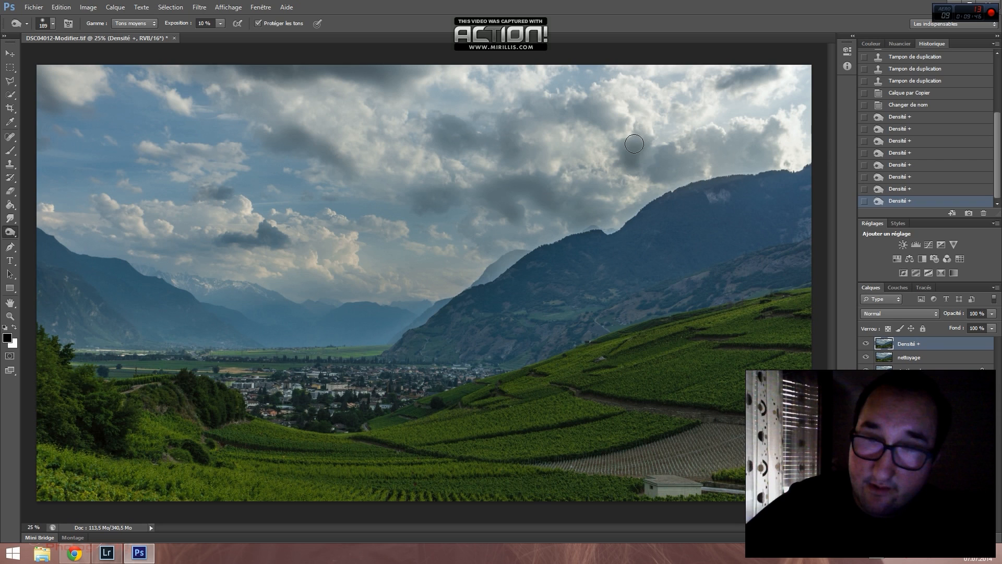
- Burn the dark clouds above the large mountain and in the sky's upper-right corner, plus the grey patch at upper centre
{"action": "mouse_move", "coordinate": [634, 144]}
{"action": "left_mouse_down"}
{"action": "mouse_move", "coordinate": [667, 167]}
{"action": "mouse_move", "coordinate": [690, 164]}
{"action": "left_mouse_up"}
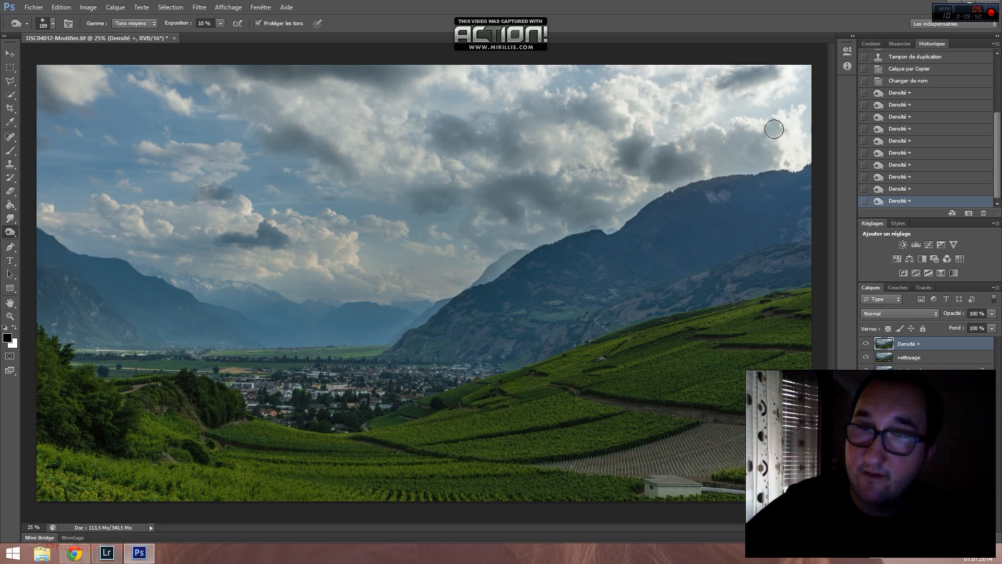
{"action": "left_click_drag", "start_coordinate": [777, 127], "coordinate": [775, 129]}
{"action": "left_click_drag", "start_coordinate": [722, 86], "coordinate": [767, 74]}
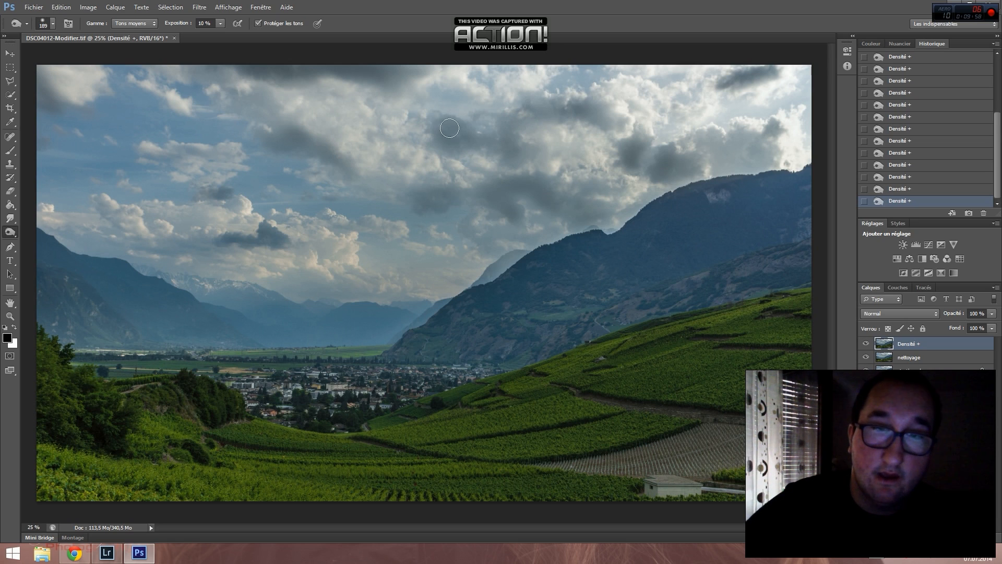
{"action": "left_click_drag", "start_coordinate": [449, 127], "coordinate": [463, 140]}
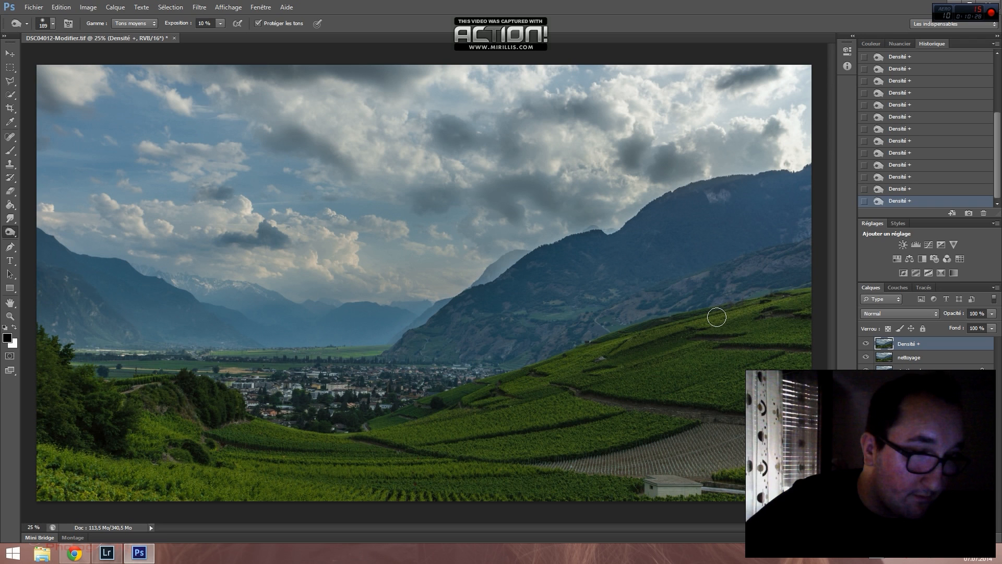
- Examine the upper vineyard slope and the mountainside behind it up close, then return to the whole image
{"action": "key", "text": "z"}
{"action": "left_click", "coordinate": [717, 316]}
{"action": "left_click", "coordinate": [717, 317]}
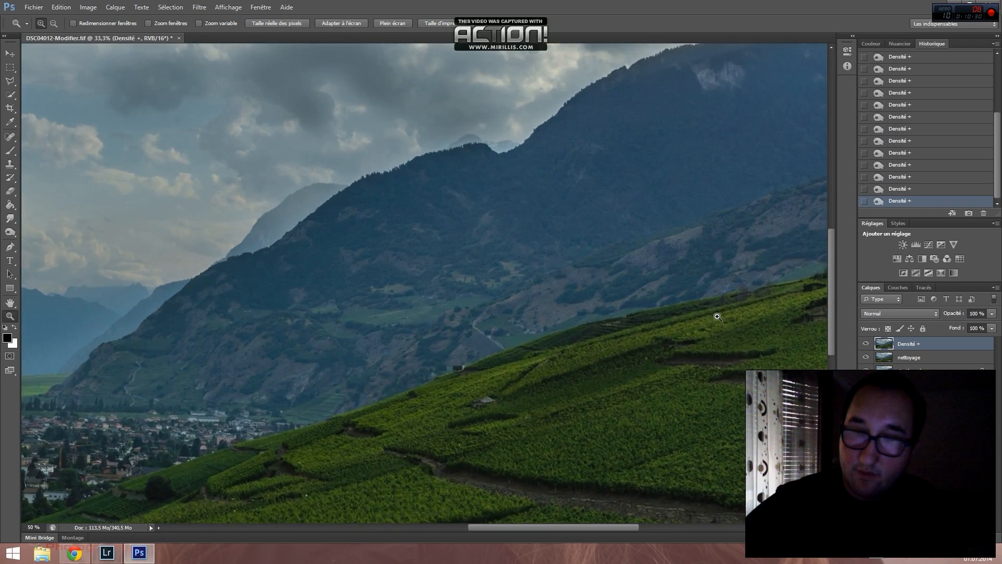
{"action": "left_click", "coordinate": [716, 317]}
{"action": "left_click", "coordinate": [717, 316]}
{"action": "left_click_drag", "start_coordinate": [701, 346], "coordinate": [627, 342]}
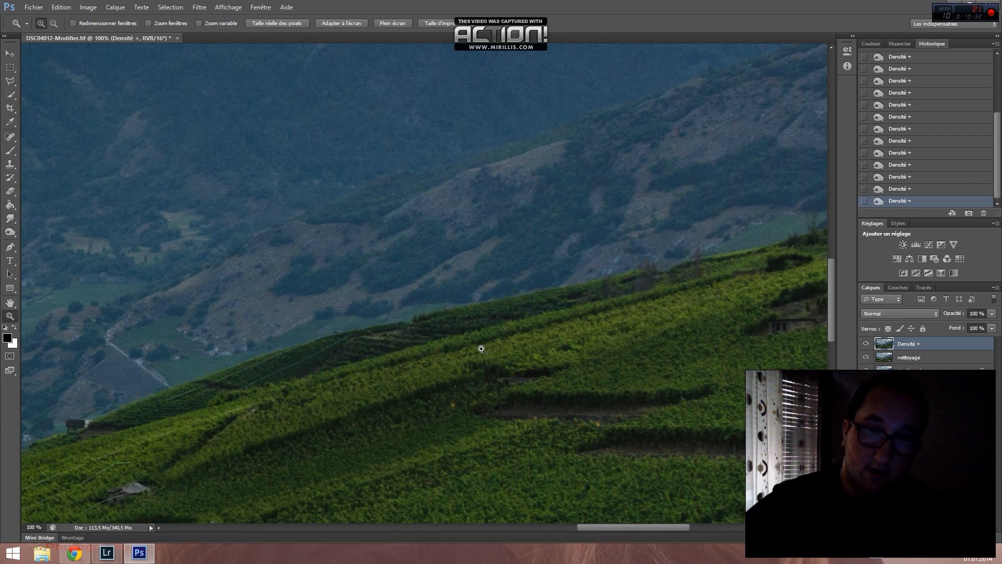
{"action": "left_click", "coordinate": [677, 354], "text": "alt"}
{"action": "left_click", "coordinate": [678, 355], "text": "alt"}
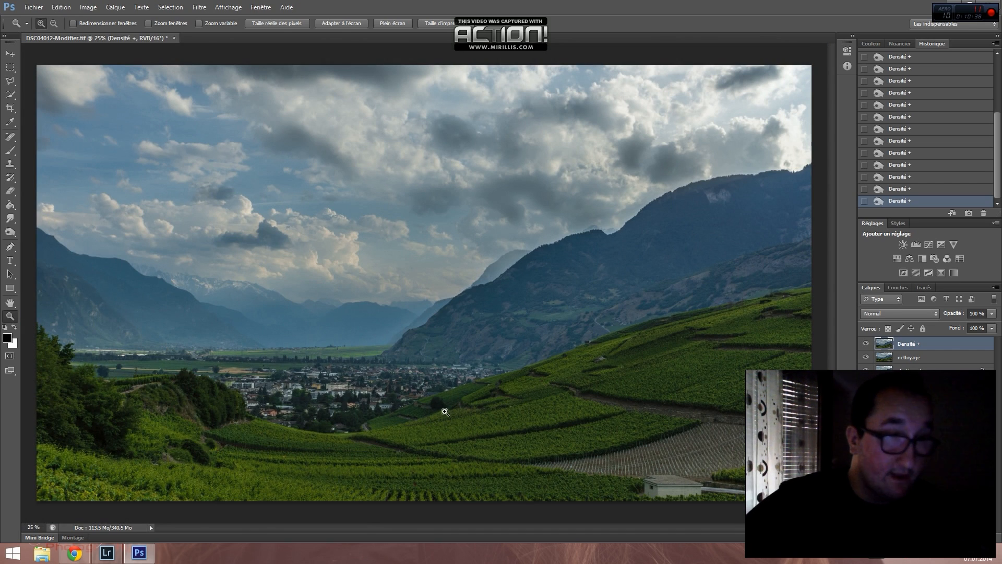
- Reselect the Burn tool and toggle the Densité + layer's visibility to compare the sky before and after burning
{"action": "left_click", "coordinate": [5, 235]}
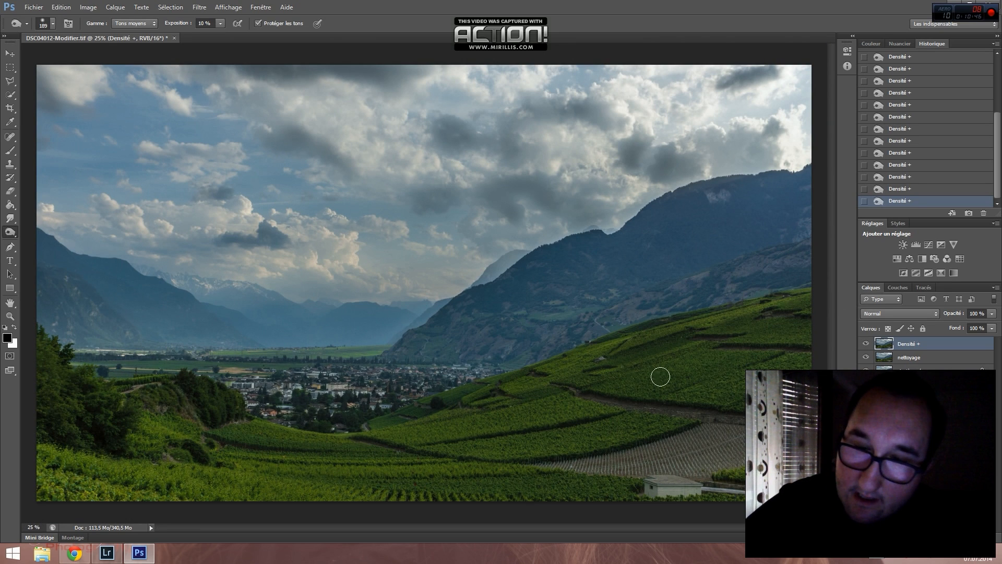
{"action": "left_click", "coordinate": [865, 344]}
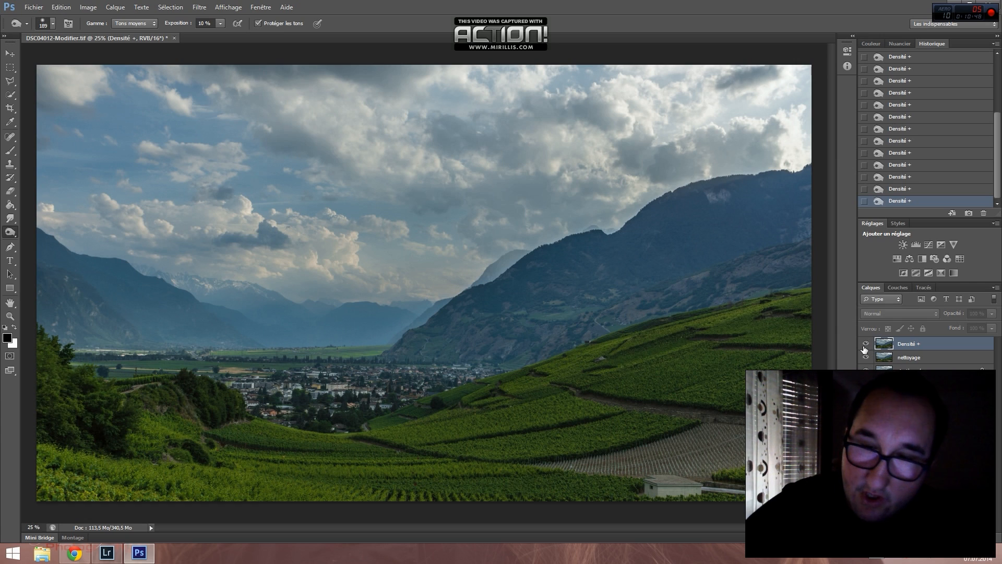
{"action": "left_click", "coordinate": [865, 344]}
{"action": "left_click", "coordinate": [866, 344]}
{"action": "left_click", "coordinate": [866, 344]}
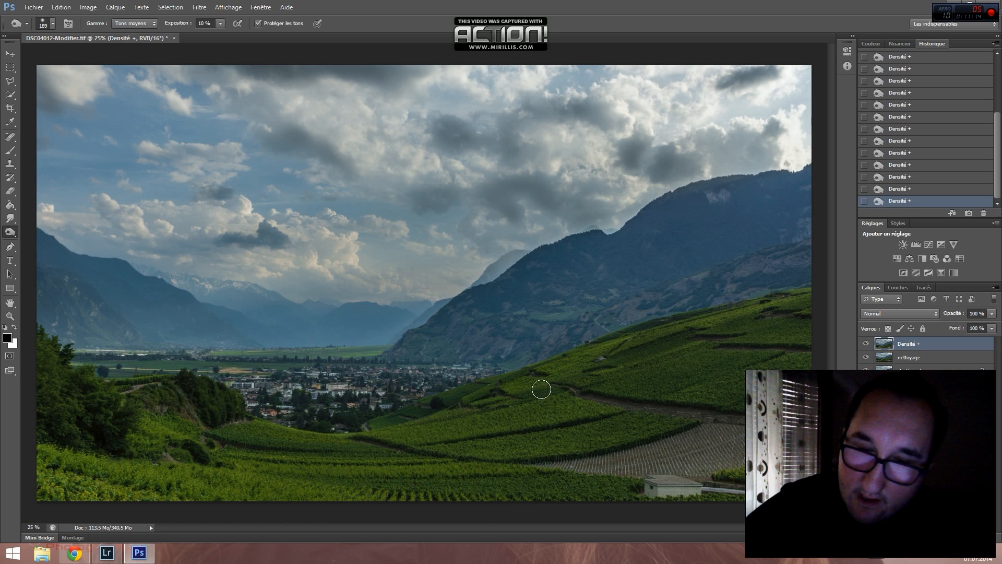
- Duplicate the Densité + layer and name the copy "Densité -"
{"action": "key", "text": "ctrl+j"}
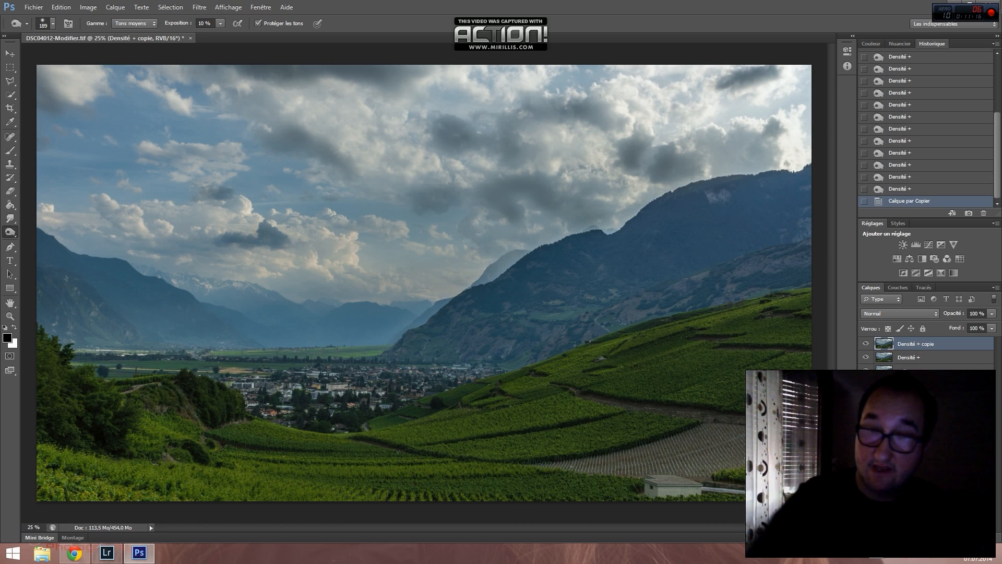
{"action": "double_click", "coordinate": [918, 343]}
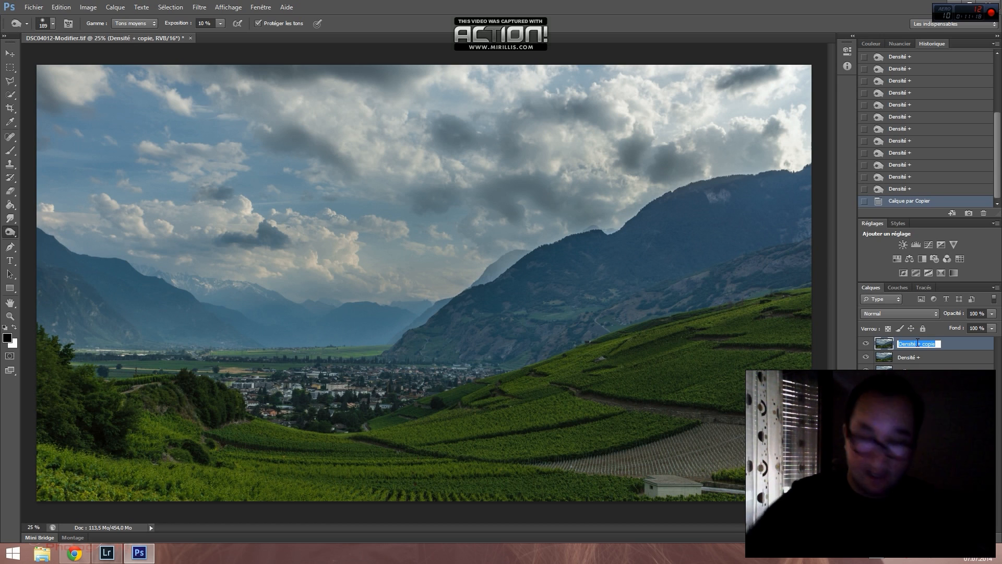
{"action": "type", "text": "Densité"}
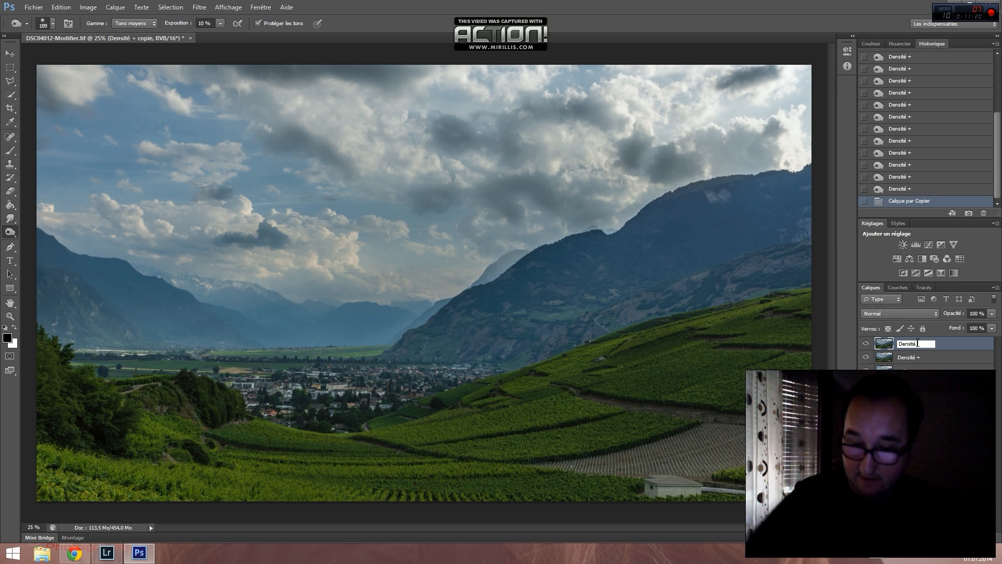
{"action": "type", "text": " -"}
{"action": "key", "text": "Return"}
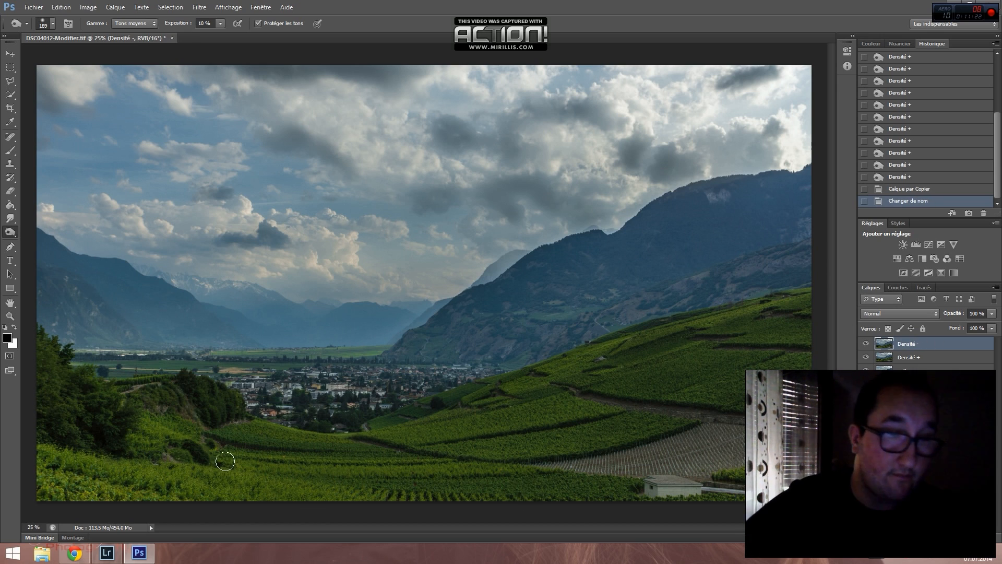
- Lighten the foreground vines along the photo's lower edge with the Dodge tool at 15% exposure on midtones
{"action": "right_click", "coordinate": [15, 229]}
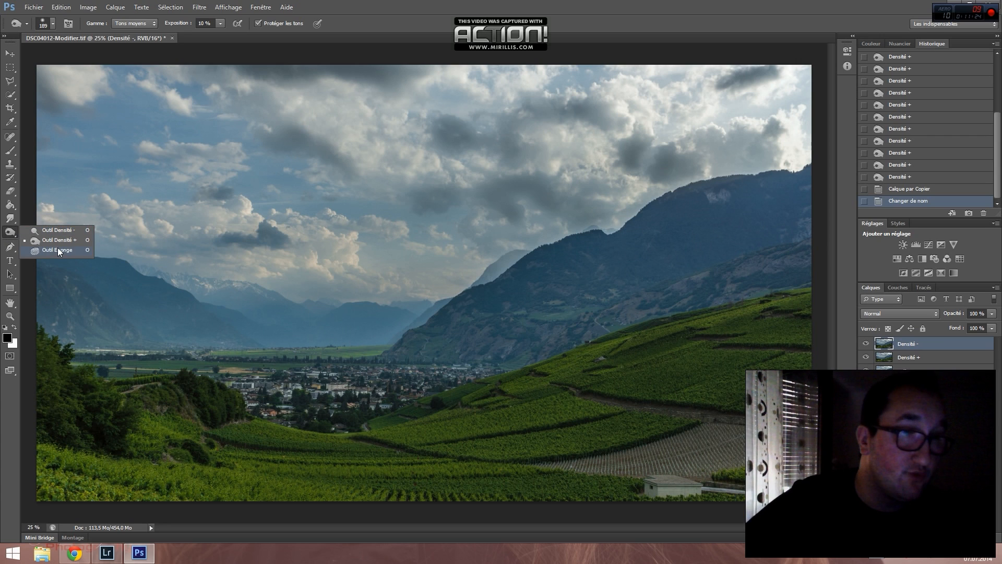
{"action": "left_click", "coordinate": [67, 230]}
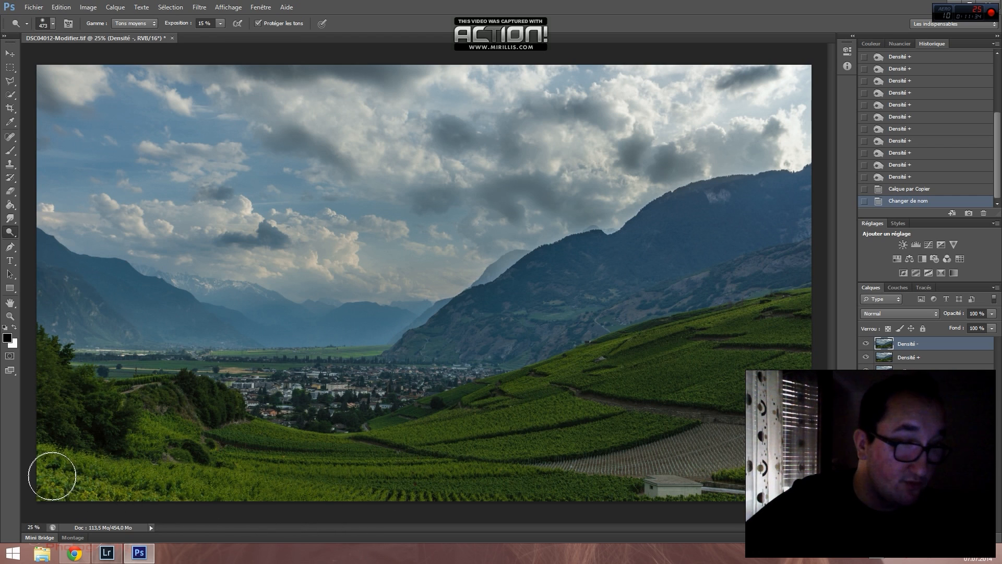
{"action": "mouse_move", "coordinate": [365, 495]}
{"action": "left_mouse_down"}
{"action": "mouse_move", "coordinate": [391, 510]}
{"action": "mouse_move", "coordinate": [360, 513]}
{"action": "left_mouse_up"}
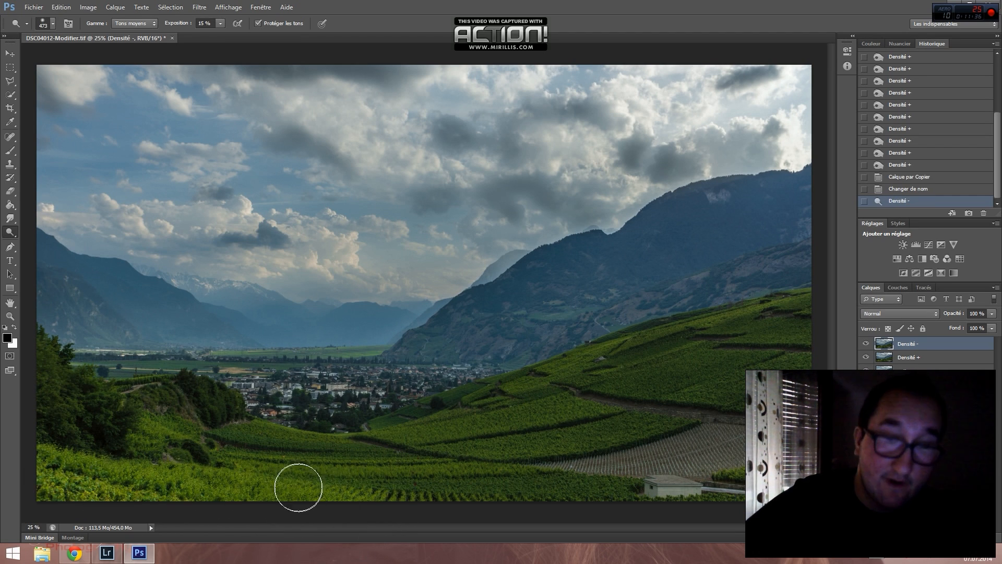
{"action": "left_click_drag", "start_coordinate": [429, 465], "coordinate": [365, 470]}
- Reduce the dodge brush to 199 px and lighten the vine rows in the middle of the foreground
{"action": "right_click", "coordinate": [365, 470]}
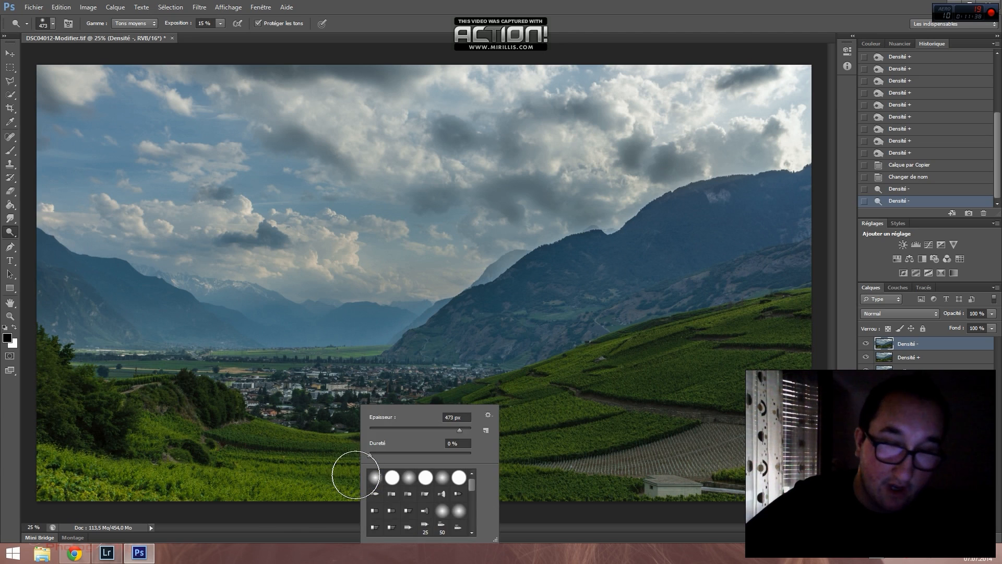
{"action": "left_click", "coordinate": [443, 428]}
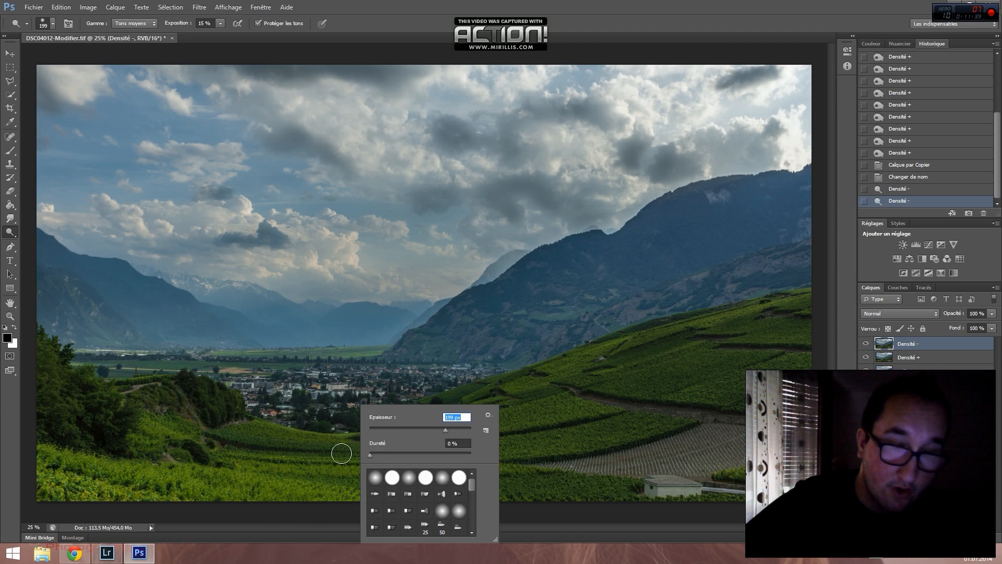
{"action": "left_click", "coordinate": [331, 467]}
{"action": "mouse_move", "coordinate": [478, 467]}
{"action": "left_mouse_down"}
{"action": "mouse_move", "coordinate": [246, 470]}
{"action": "mouse_move", "coordinate": [266, 464]}
{"action": "mouse_move", "coordinate": [283, 429]}
{"action": "left_mouse_up"}
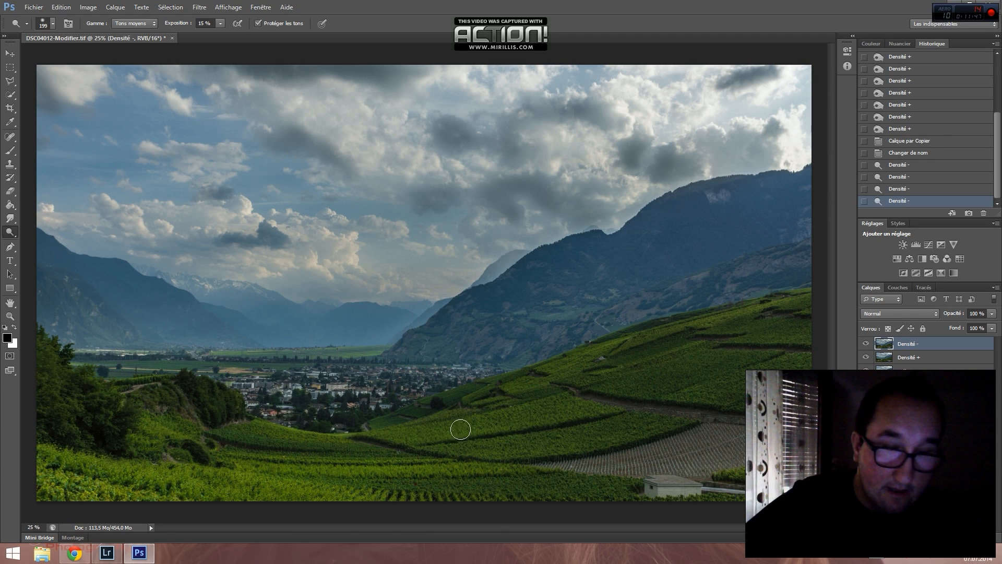
- Dodge the terraced vineyard slope up to its ridge and the vines around the small building in the lower-right corner
{"action": "mouse_move", "coordinate": [417, 433]}
{"action": "left_mouse_down"}
{"action": "mouse_move", "coordinate": [569, 376]}
{"action": "mouse_move", "coordinate": [621, 339]}
{"action": "mouse_move", "coordinate": [678, 361]}
{"action": "mouse_move", "coordinate": [716, 322]}
{"action": "mouse_move", "coordinate": [701, 325]}
{"action": "mouse_move", "coordinate": [830, 296]}
{"action": "left_mouse_up"}
{"action": "left_click_drag", "start_coordinate": [642, 335], "coordinate": [852, 293]}
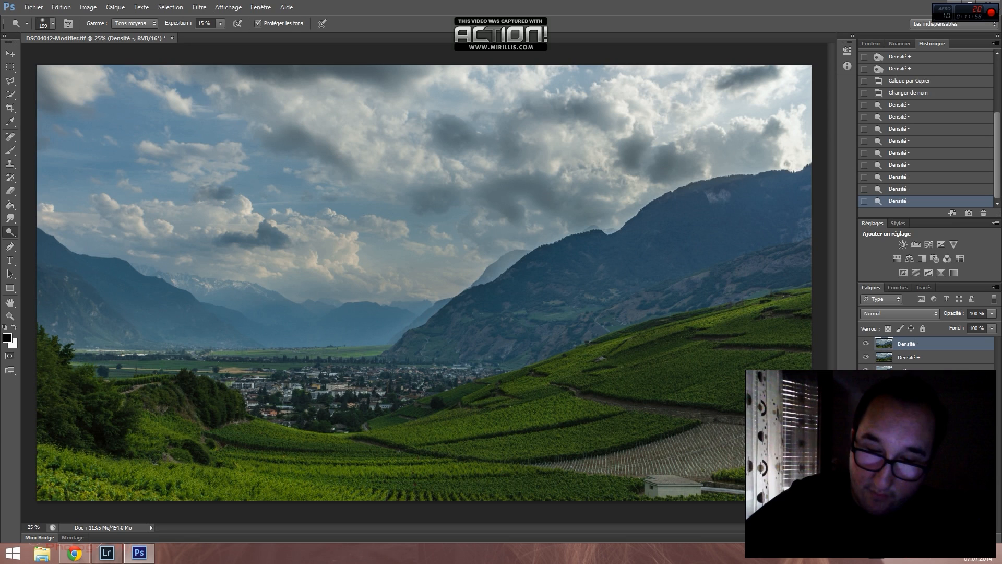
{"action": "left_click_drag", "start_coordinate": [768, 455], "coordinate": [752, 467]}
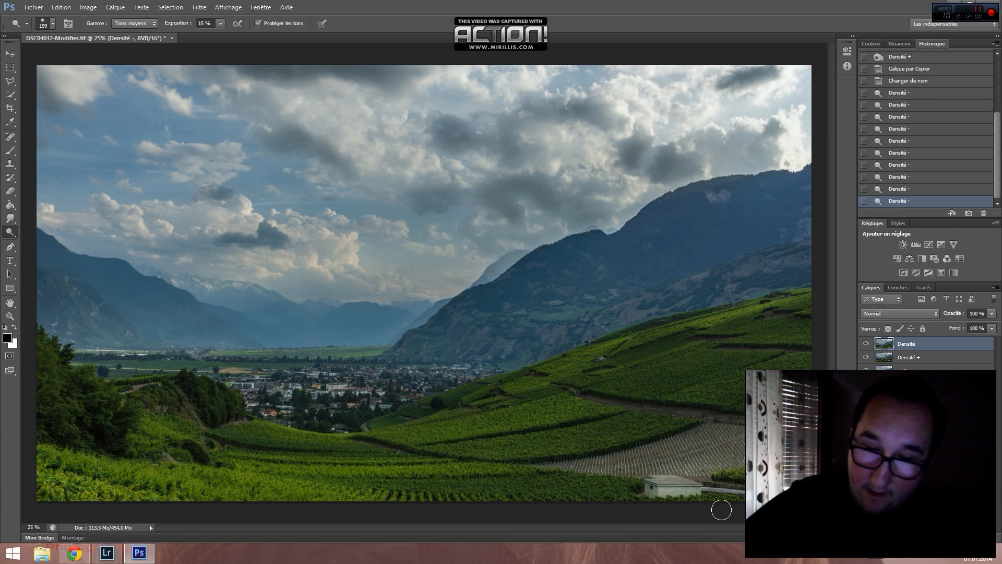
{"action": "left_click_drag", "start_coordinate": [721, 511], "coordinate": [757, 494]}
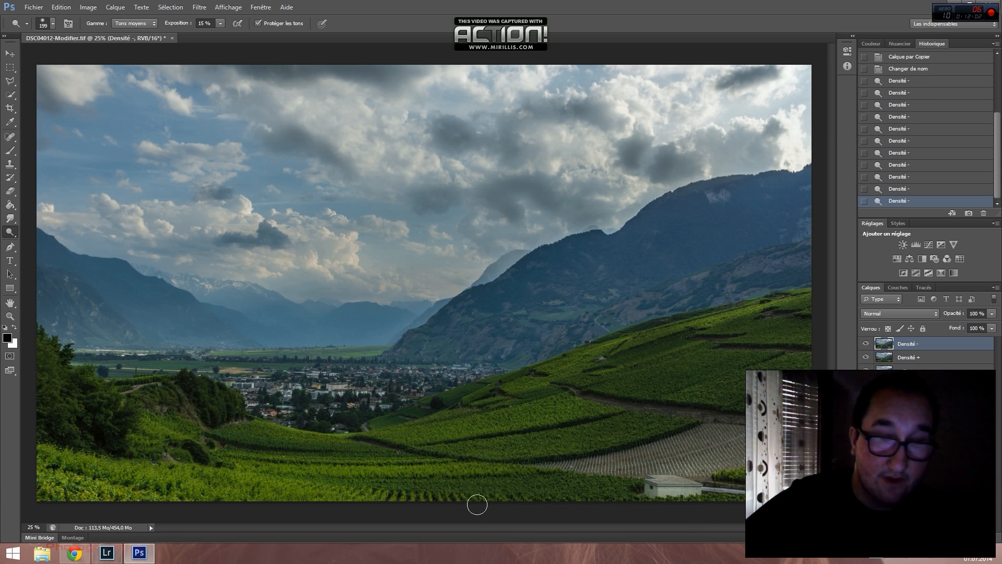
- Toggle the visibility of the Densité - layer and the layers beneath it to compare the image before and after retouching
{"action": "left_click_drag", "start_coordinate": [866, 344], "coordinate": [866, 374]}
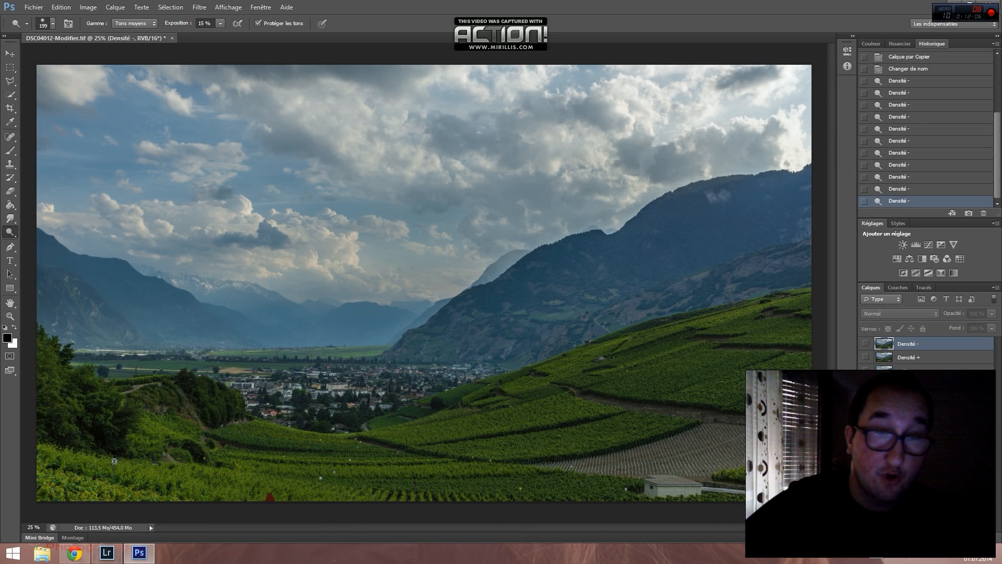
{"action": "left_click_drag", "start_coordinate": [866, 354], "coordinate": [866, 346]}
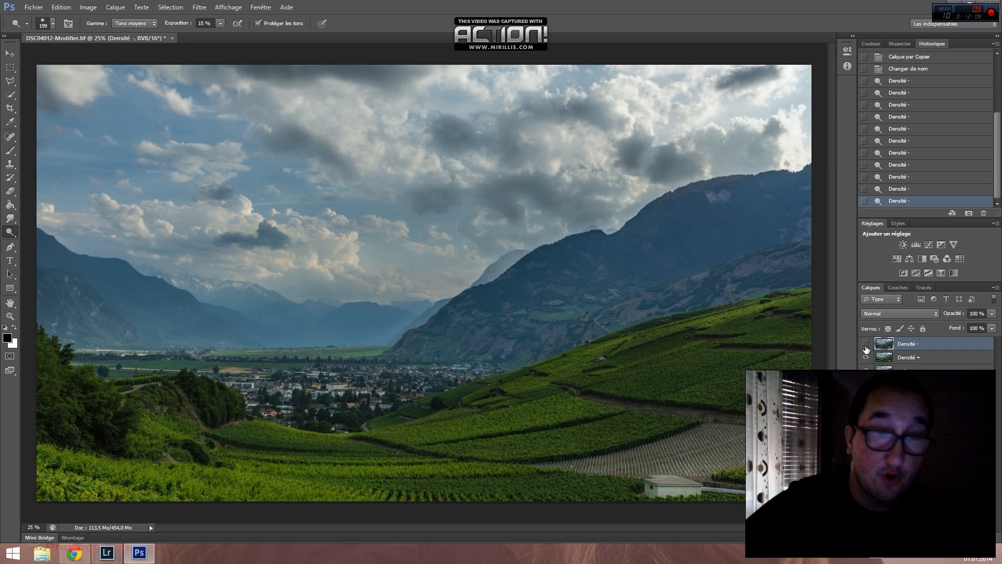
{"action": "left_click", "coordinate": [866, 346]}
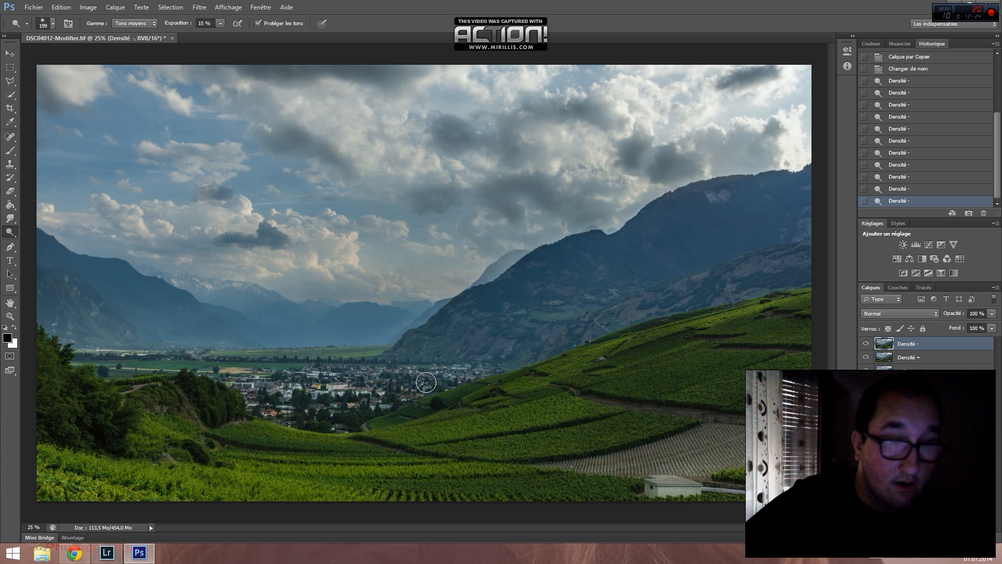
- Lighten the town in the valley with a dodge stroke, inspect its buildings at 200% zoom, and return to the whole image
{"action": "left_click_drag", "start_coordinate": [426, 383], "coordinate": [335, 375]}
{"action": "key", "text": "z"}
{"action": "left_click", "coordinate": [300, 381]}
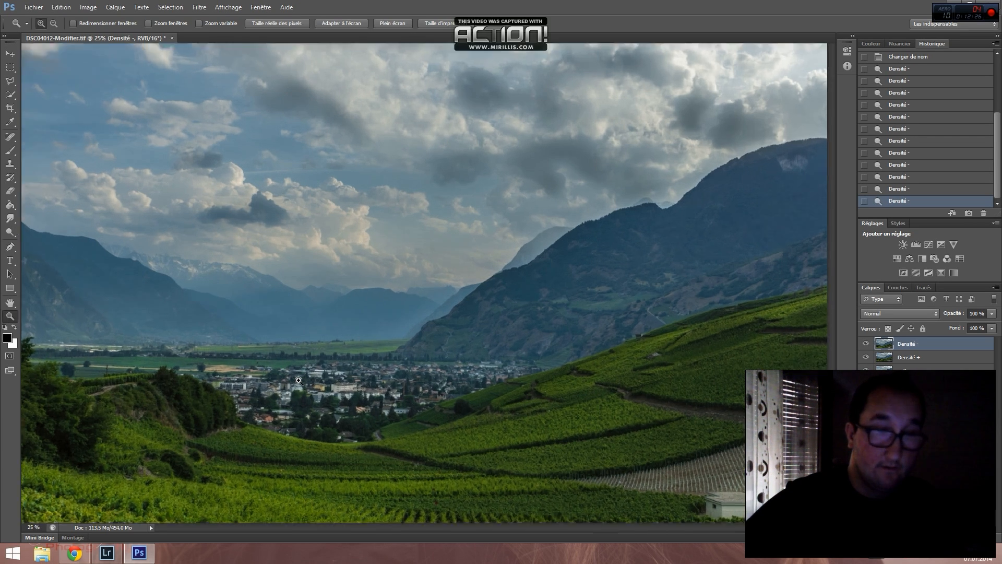
{"action": "left_click", "coordinate": [299, 381]}
{"action": "left_click", "coordinate": [299, 381]}
{"action": "left_click", "coordinate": [299, 381]}
{"action": "left_click", "coordinate": [299, 381]}
{"action": "left_click", "coordinate": [299, 381]}
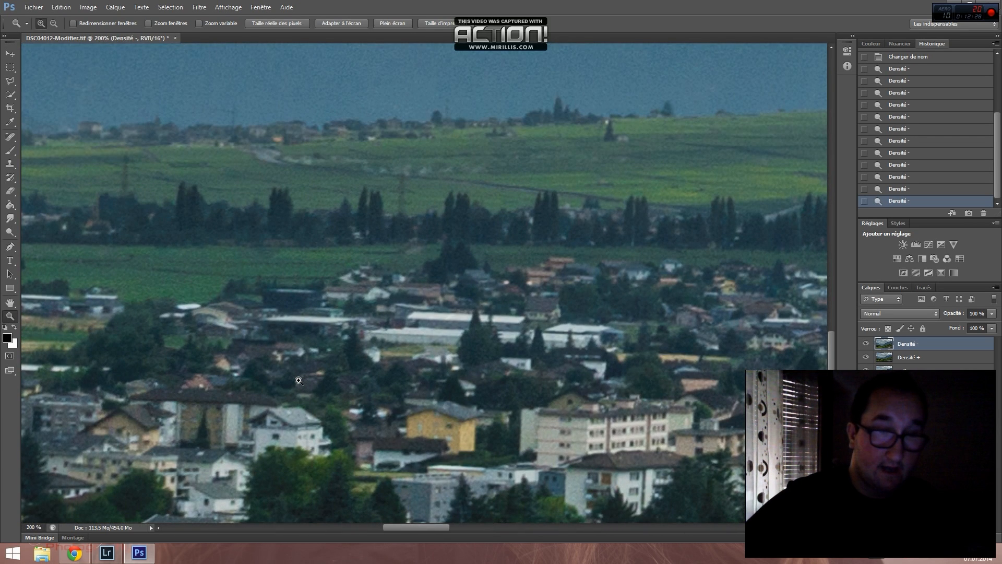
{"action": "left_click", "coordinate": [299, 381], "text": "alt"}
{"action": "left_click", "coordinate": [300, 381], "text": "alt"}
{"action": "left_click", "coordinate": [299, 381], "text": "alt"}
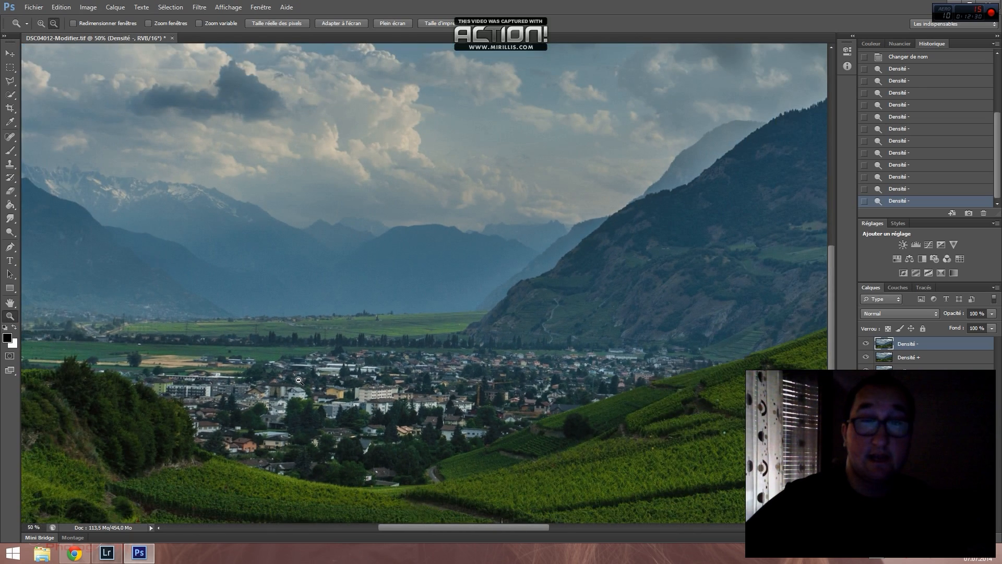
{"action": "left_click", "coordinate": [299, 381], "text": "alt"}
{"action": "left_click", "coordinate": [299, 382], "text": "alt"}
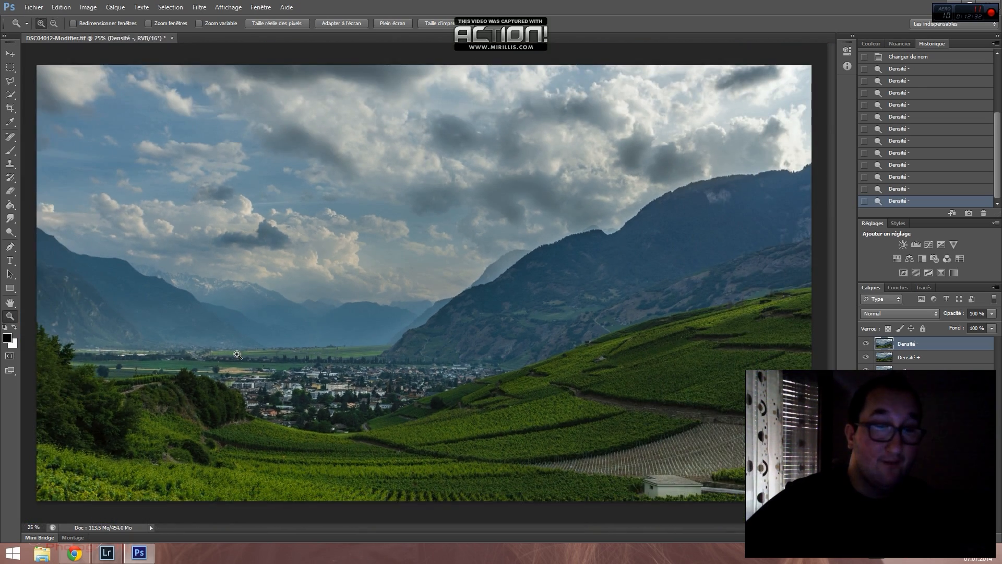
- Dodge the fields behind the town and the white clouds above the left mountain, undoing the stray strokes
{"action": "left_click", "coordinate": [10, 232]}
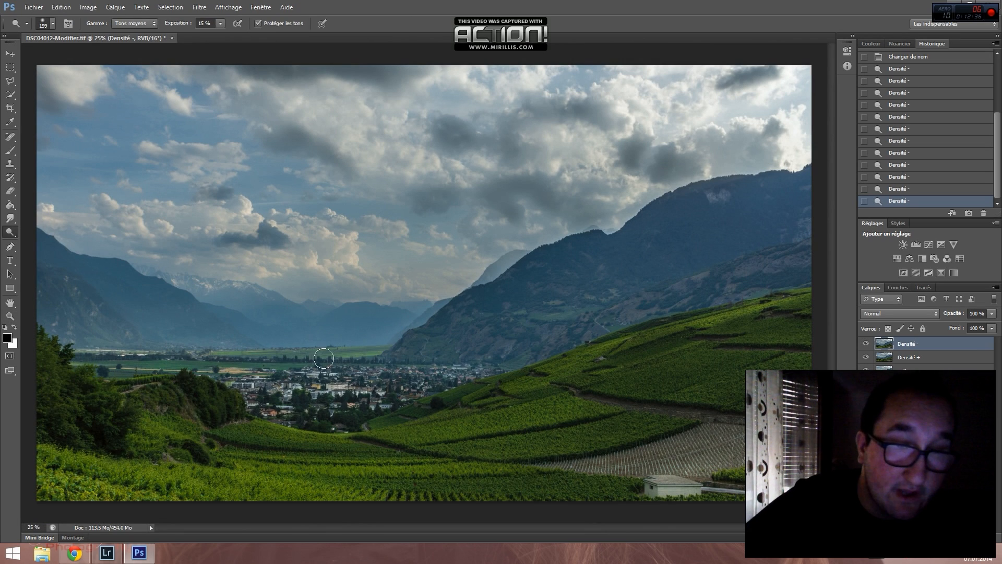
{"action": "left_click", "coordinate": [203, 357]}
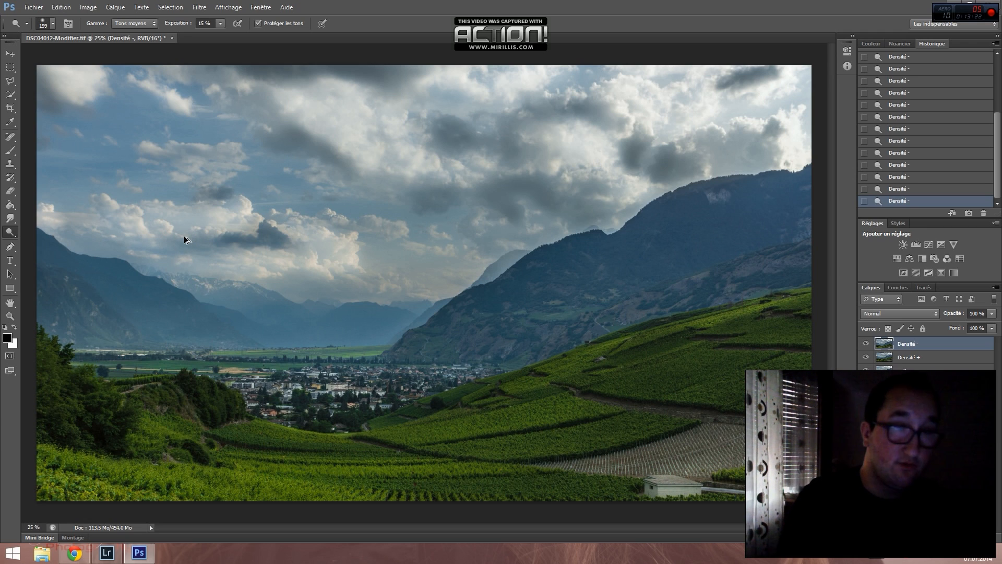
{"action": "key", "text": "ctrl+z"}
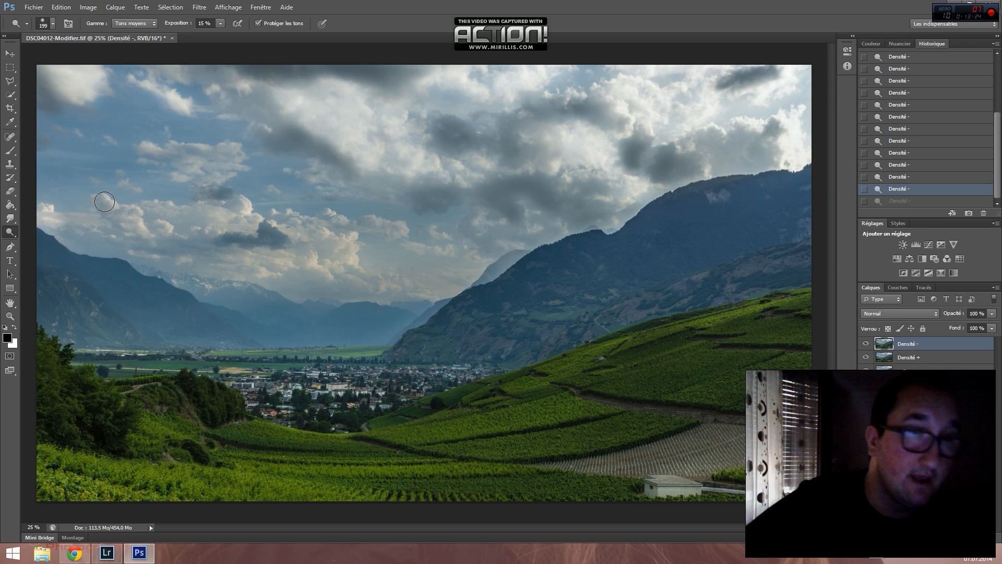
{"action": "left_click_drag", "start_coordinate": [107, 203], "coordinate": [166, 237]}
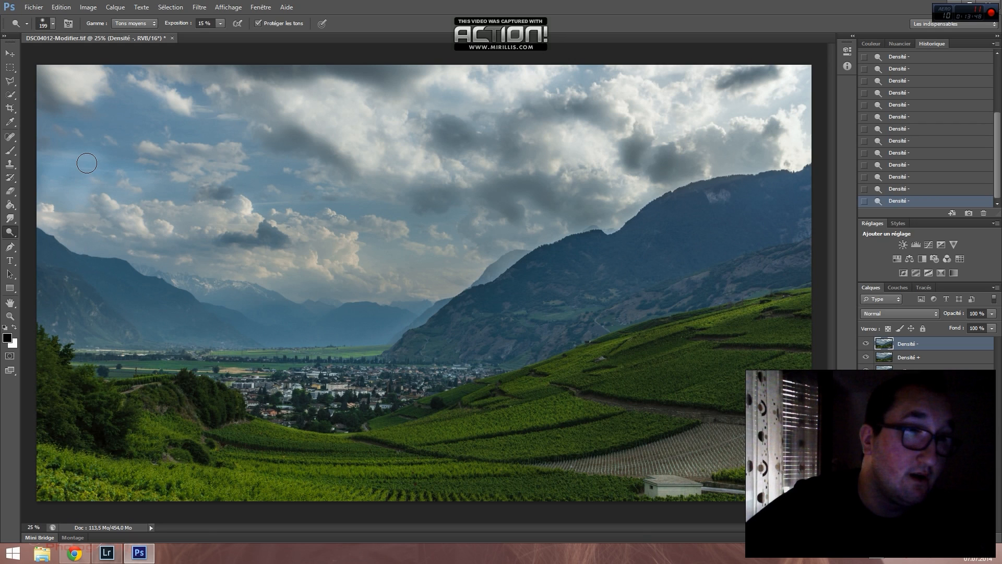
{"action": "key", "text": "ctrl+z"}
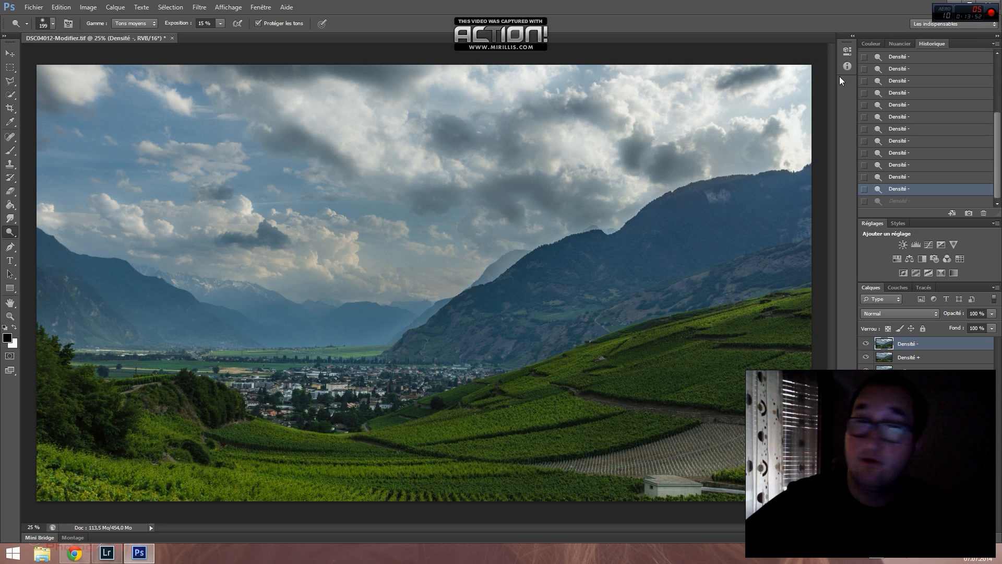
- Save the retouched TIFF, switch to Lightroom and select the edited version of the photo
{"action": "left_click", "coordinate": [34, 8]}
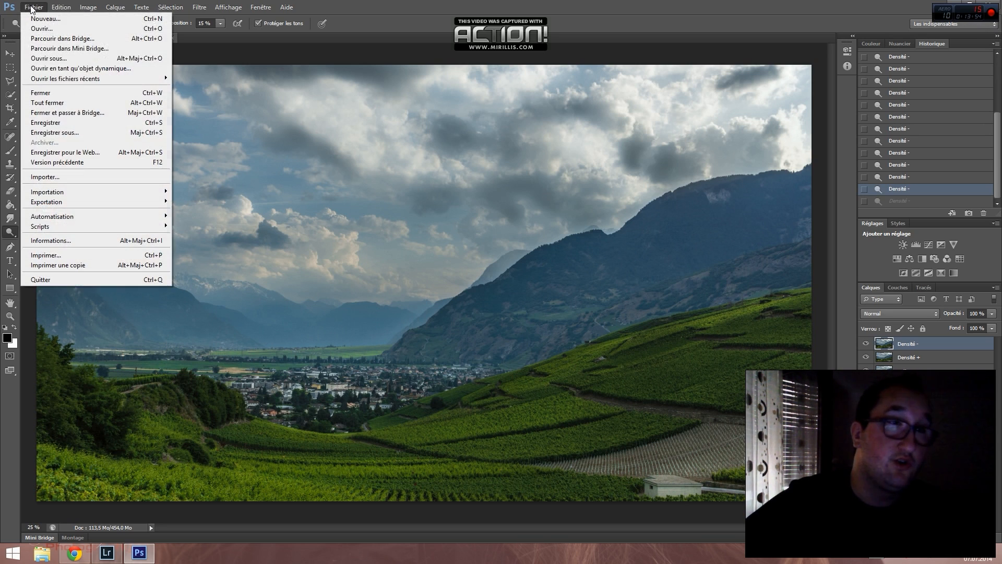
{"action": "left_click", "coordinate": [54, 123]}
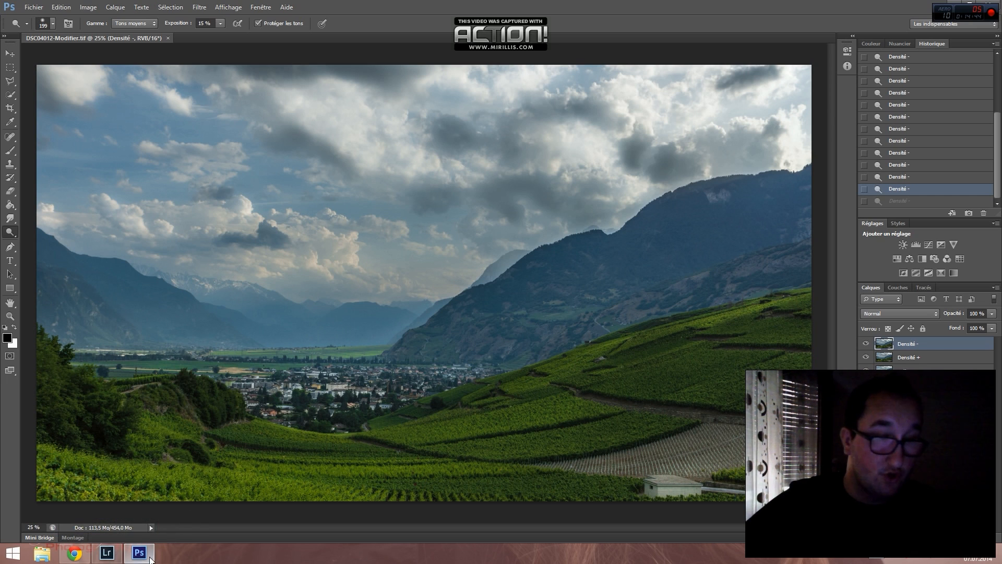
{"action": "left_click", "coordinate": [111, 549]}
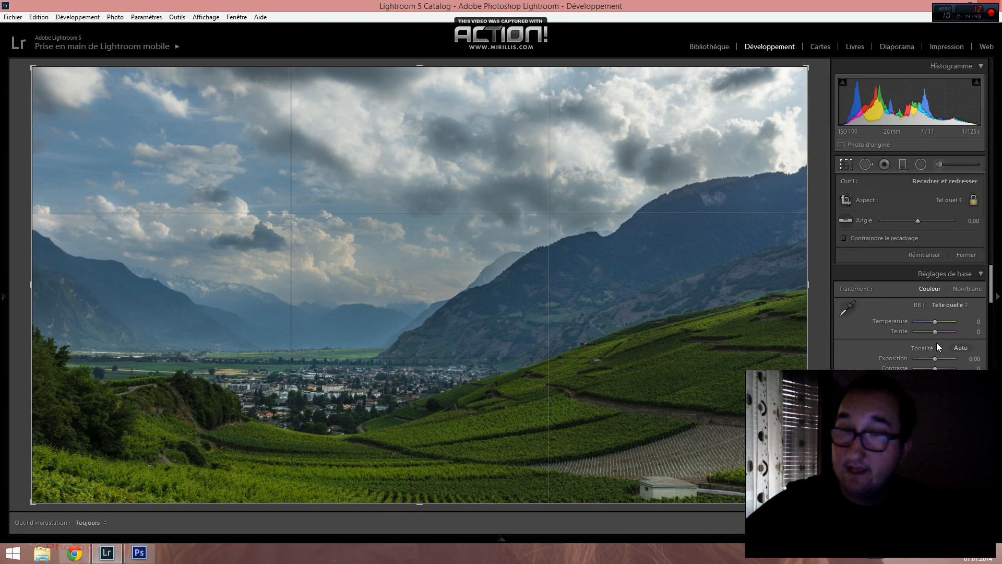
{"action": "mouse_move", "coordinate": [514, 540]}
{"action": "left_click", "coordinate": [461, 515]}
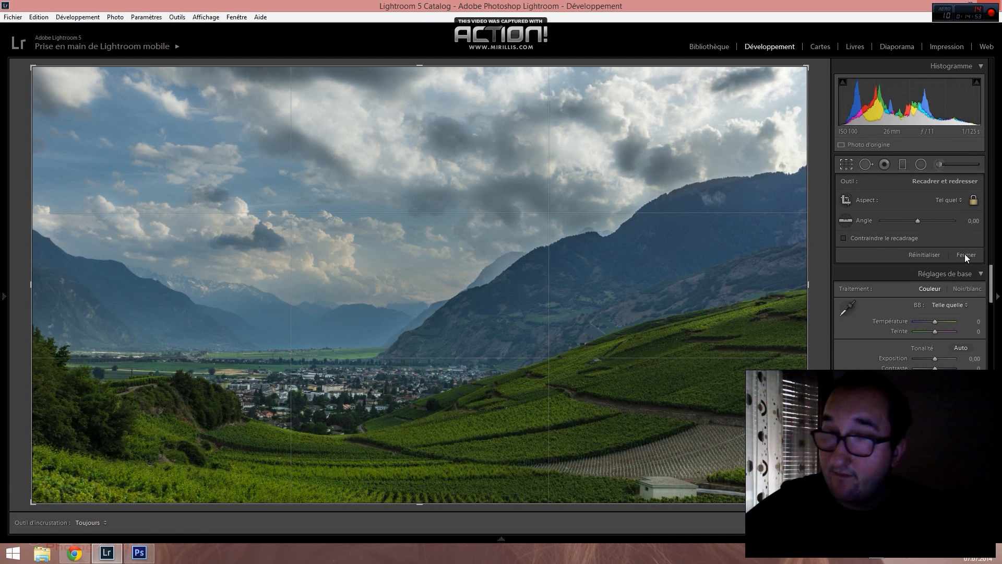
- Close the crop tool and warm the photo by setting its white balance temperature to +17
{"action": "left_click", "coordinate": [966, 256]}
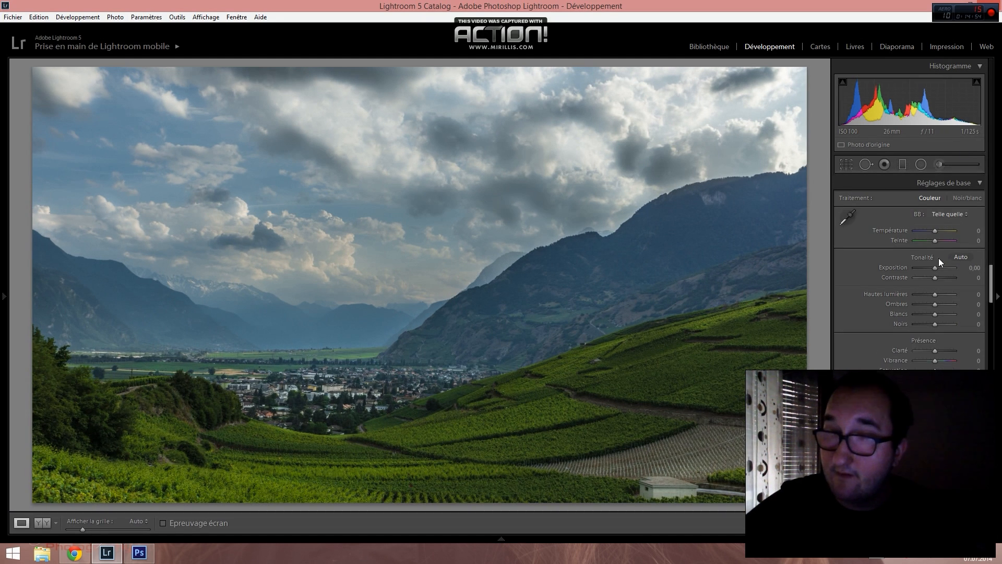
{"action": "left_click", "coordinate": [951, 214]}
{"action": "left_click", "coordinate": [950, 214]}
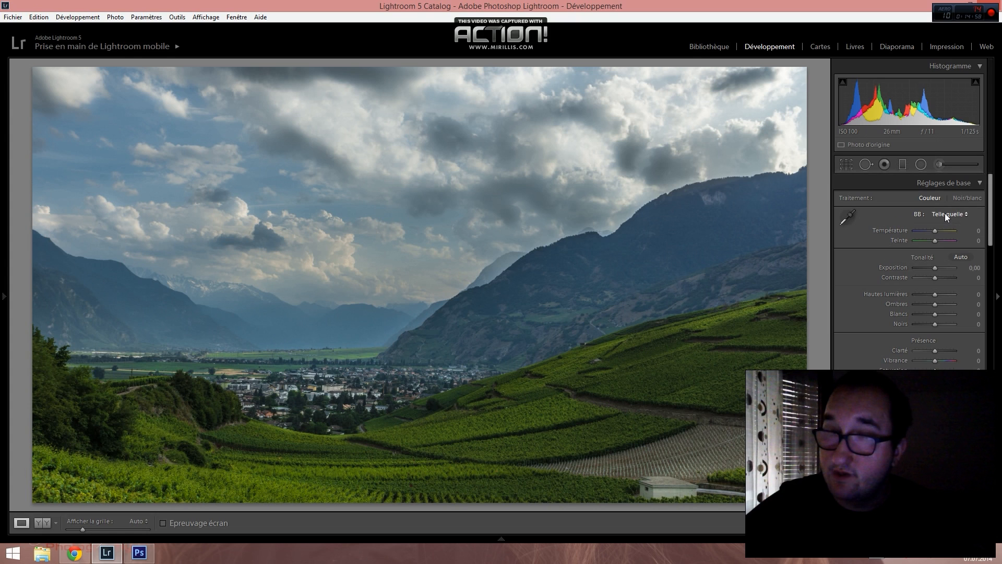
{"action": "left_click", "coordinate": [937, 230]}
{"action": "left_click_drag", "start_coordinate": [938, 230], "coordinate": [940, 231]}
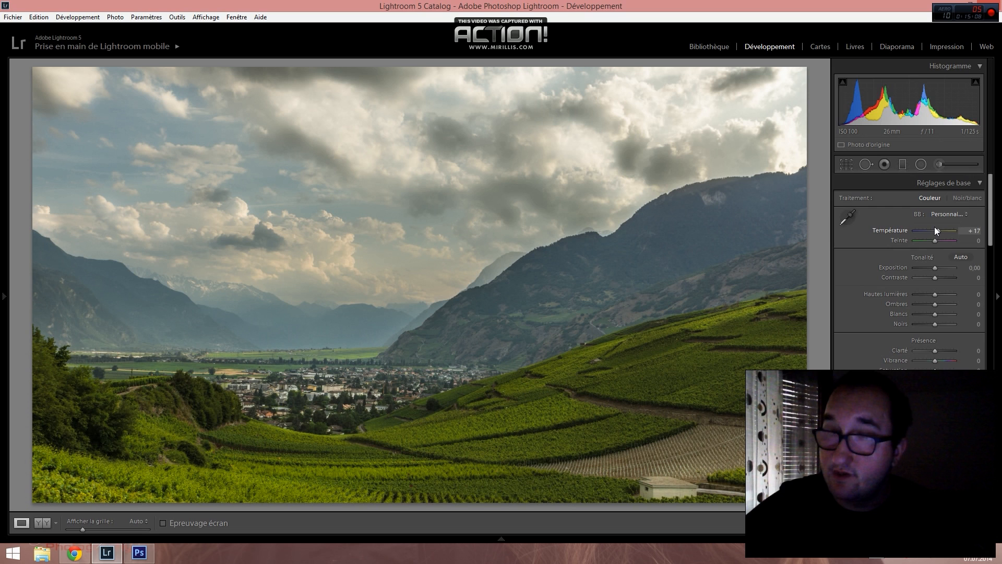
- Compare the warmed photo side by side with its earlier state, then display the original DSC04012.ARW
{"action": "key", "text": "y"}
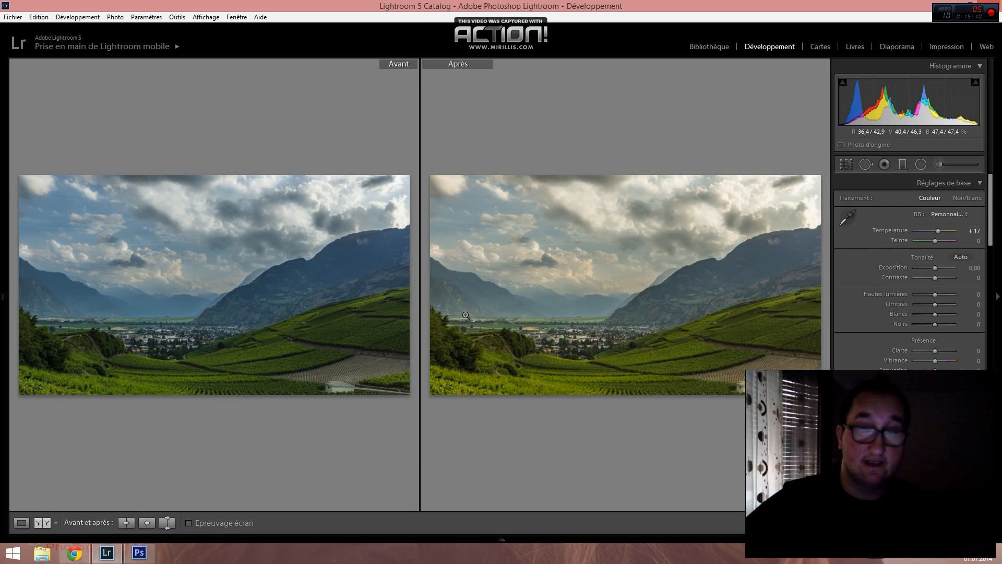
{"action": "key", "text": "y"}
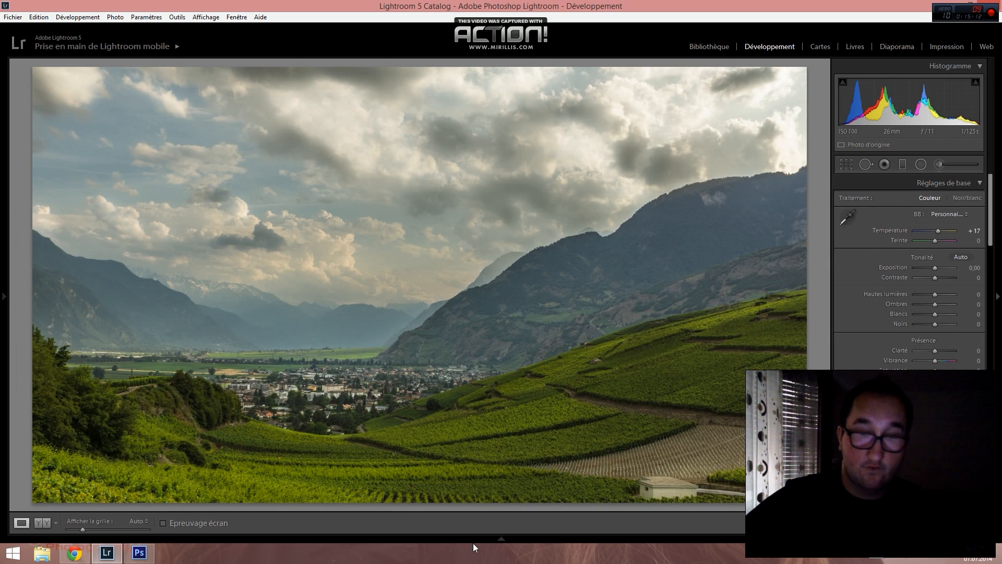
{"action": "mouse_move", "coordinate": [474, 542]}
{"action": "left_click", "coordinate": [532, 514]}
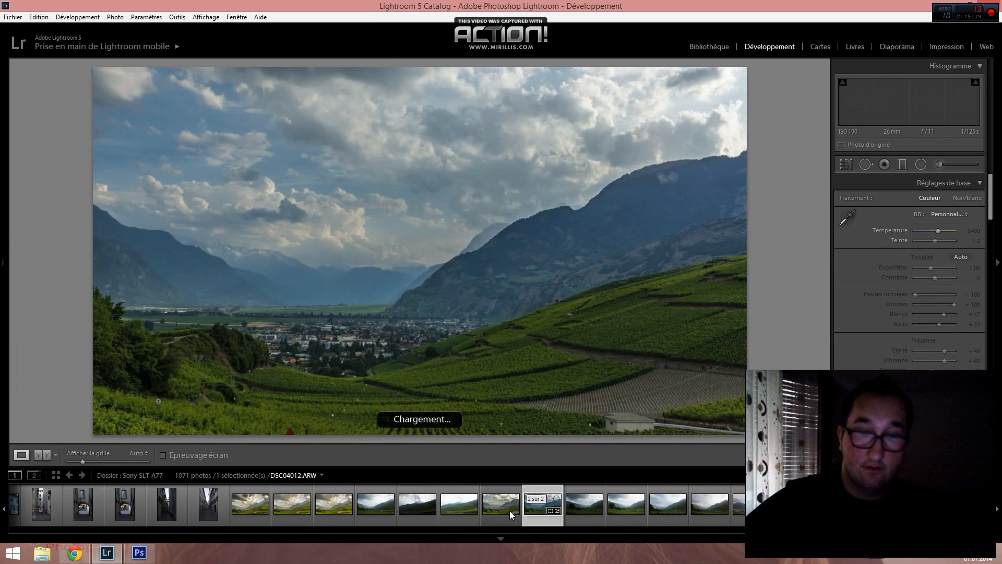
- Compare DSC04012.ARW before and after its adjustments side by side, then return to DSC04012-Modifier.tif in single-photo view
{"action": "key", "text": "y"}
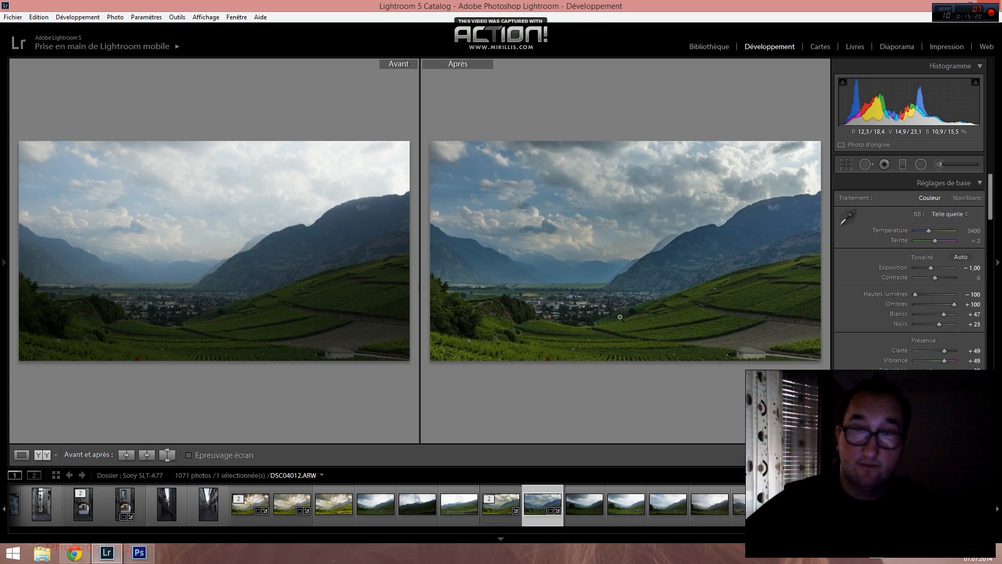
{"action": "left_click", "coordinate": [490, 510]}
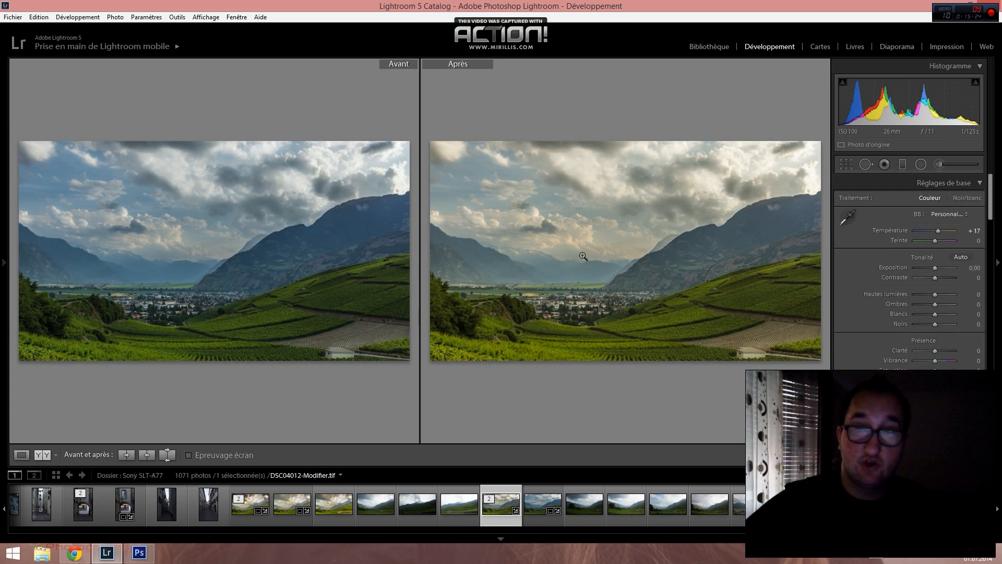
{"action": "key", "text": "y"}
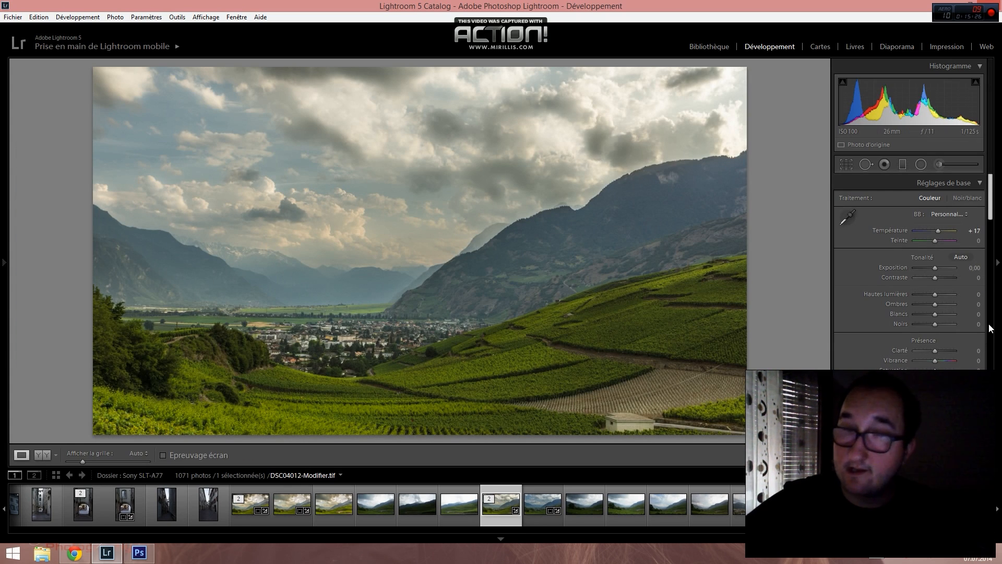
- Sharpen the warmed valley photo by setting the sharpening Gain (amount) to 78 in the detail settings
{"action": "scroll", "coordinate": [966, 287], "scroll_direction": "down", "scroll_amount": 10}
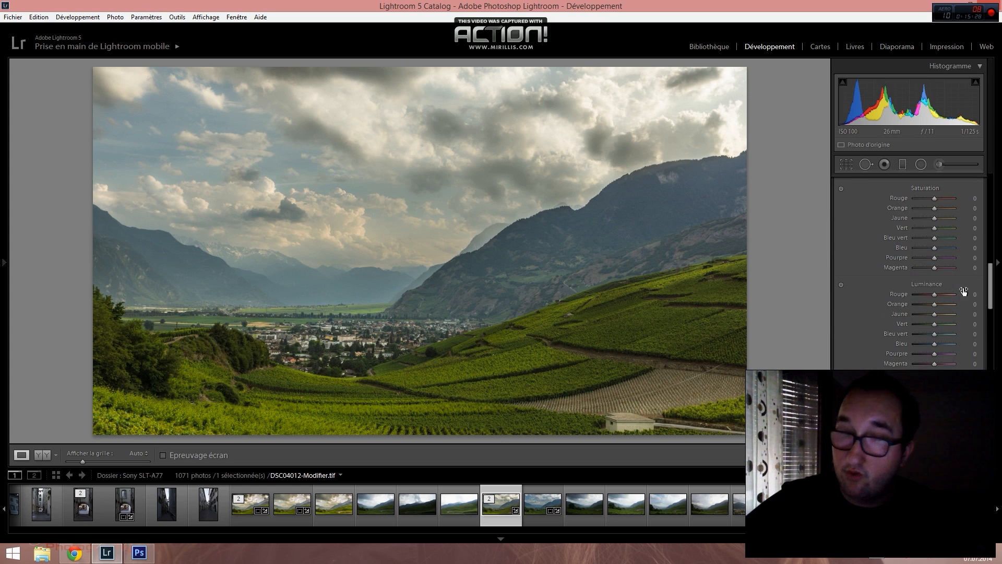
{"action": "scroll", "coordinate": [962, 292], "scroll_direction": "down", "scroll_amount": 5}
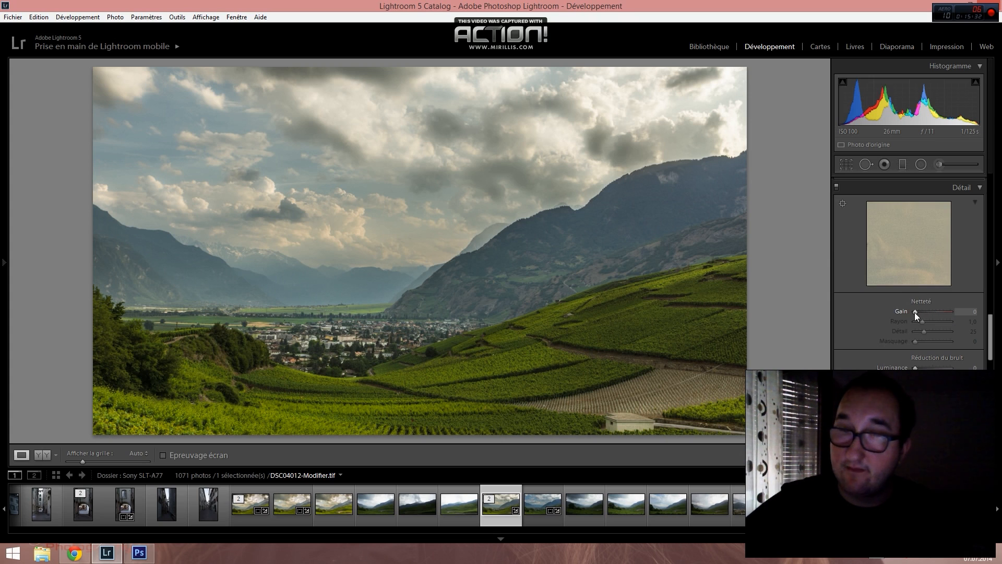
{"action": "left_click_drag", "start_coordinate": [915, 312], "coordinate": [932, 313]}
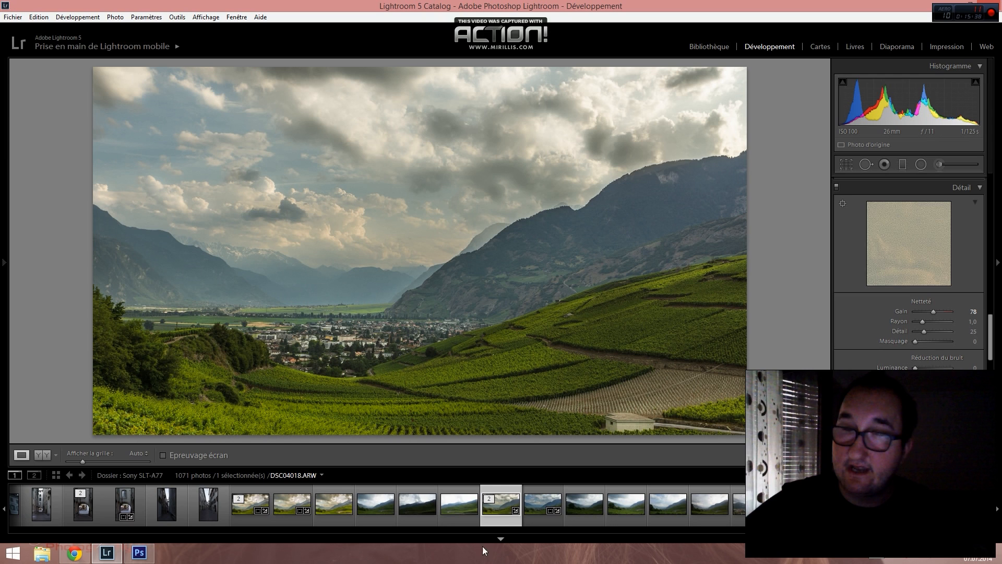
- View the DSC04008 versions in turn: the first edited TIFF, the original ARW and DSC04008-Modifier-2.tif
{"action": "left_click", "coordinate": [335, 518]}
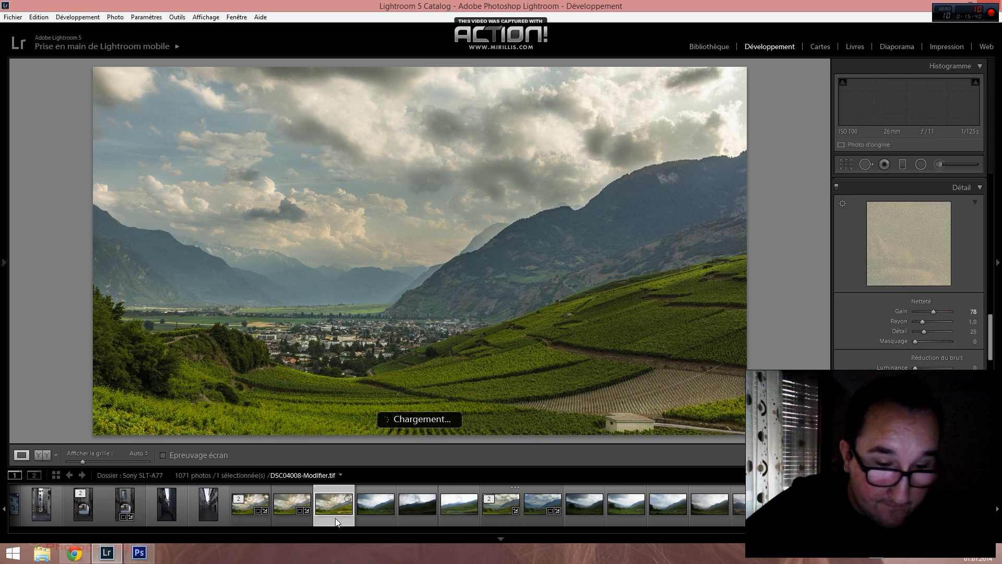
{"action": "left_click", "coordinate": [306, 523]}
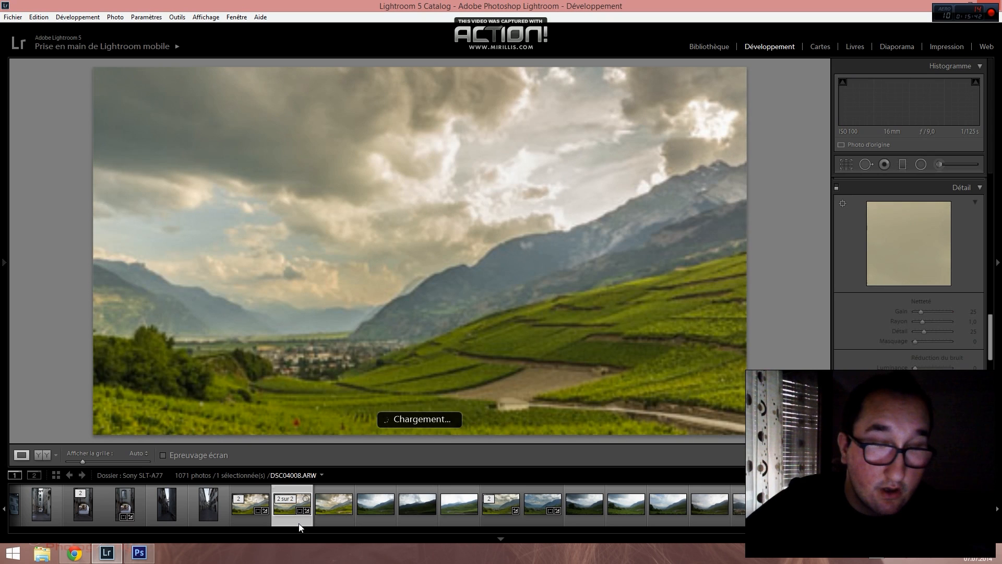
{"action": "left_click", "coordinate": [247, 519]}
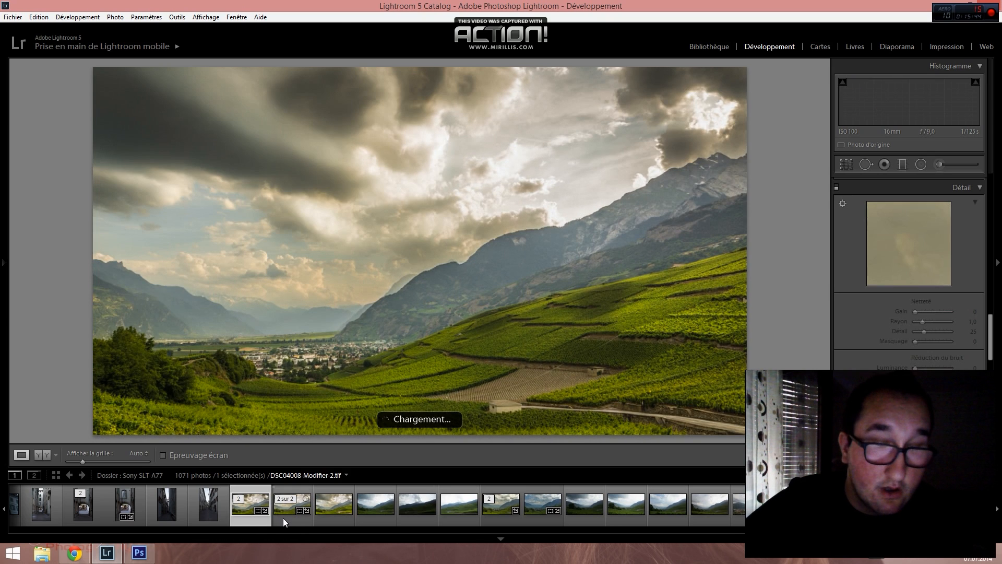
{"action": "left_click", "coordinate": [282, 518]}
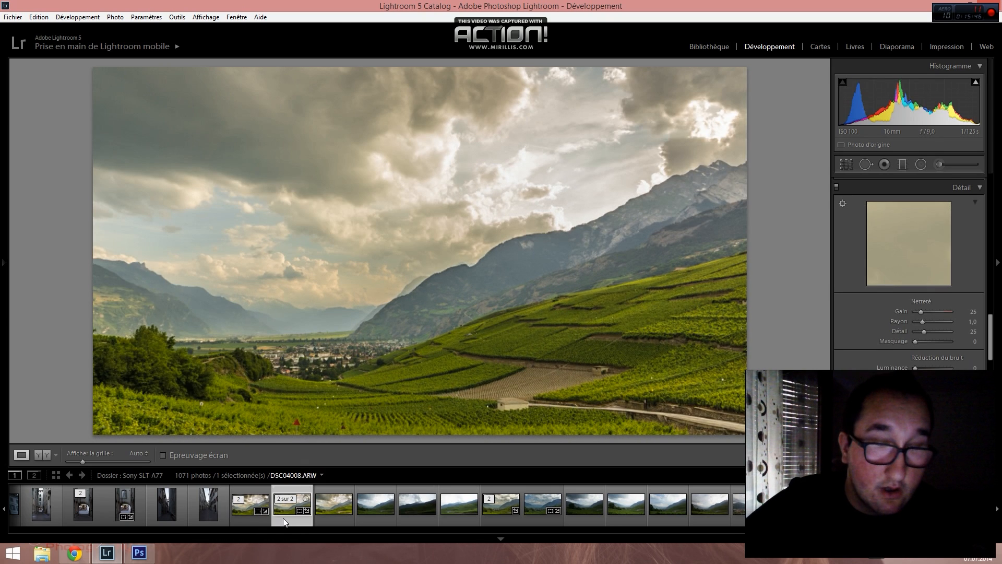
{"action": "left_click", "coordinate": [323, 516]}
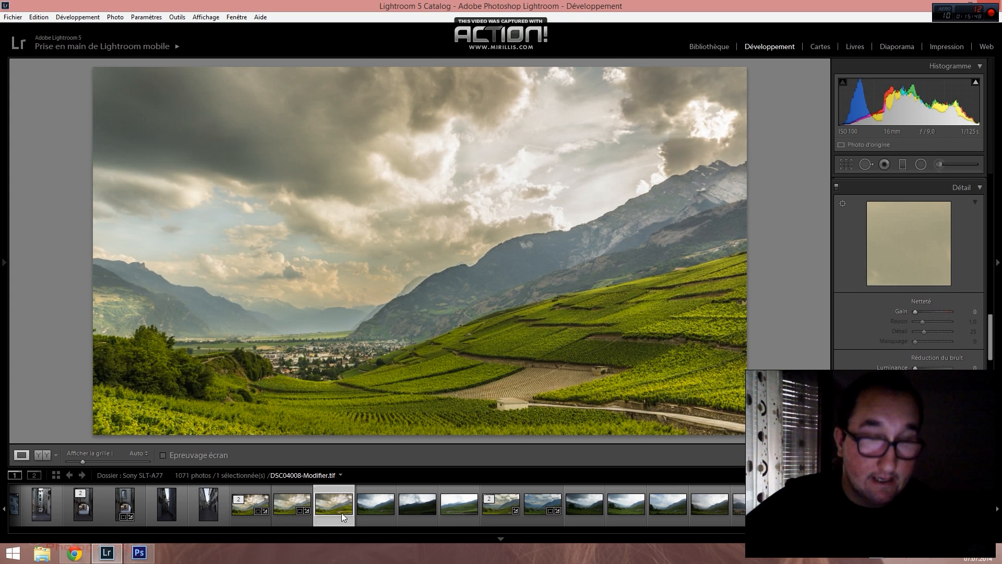
- Compare the before and after states of DSC04008.ARW and DSC04008-Modifier-2.tif side by side
{"action": "key", "text": "y"}
{"action": "left_click", "coordinate": [293, 524]}
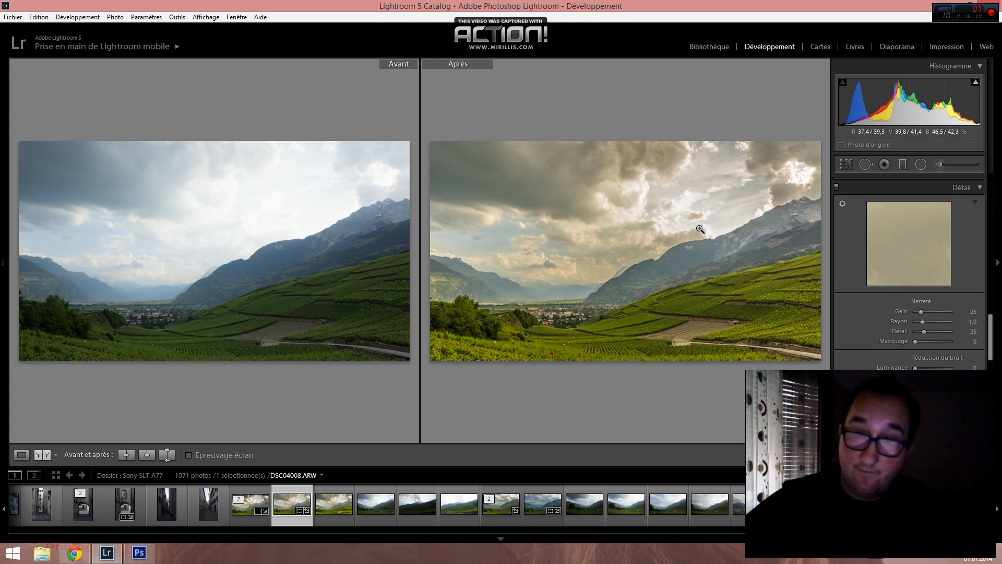
{"action": "left_click", "coordinate": [243, 522]}
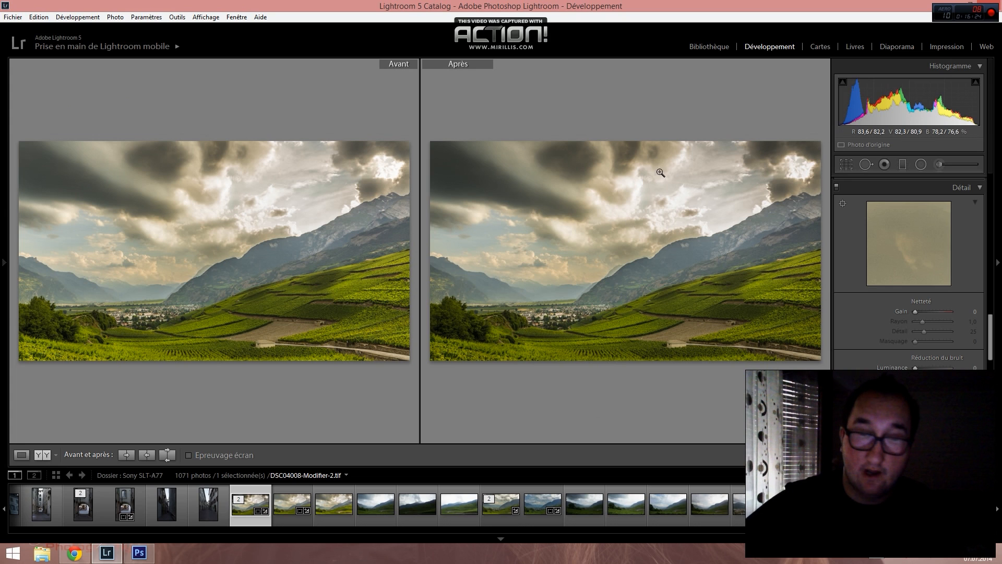
- Examine DSC04020-Modifier.tif in before/after view, inspecting the clouds up close, then go to the original DSC04020.ARW
{"action": "left_click", "coordinate": [793, 505]}
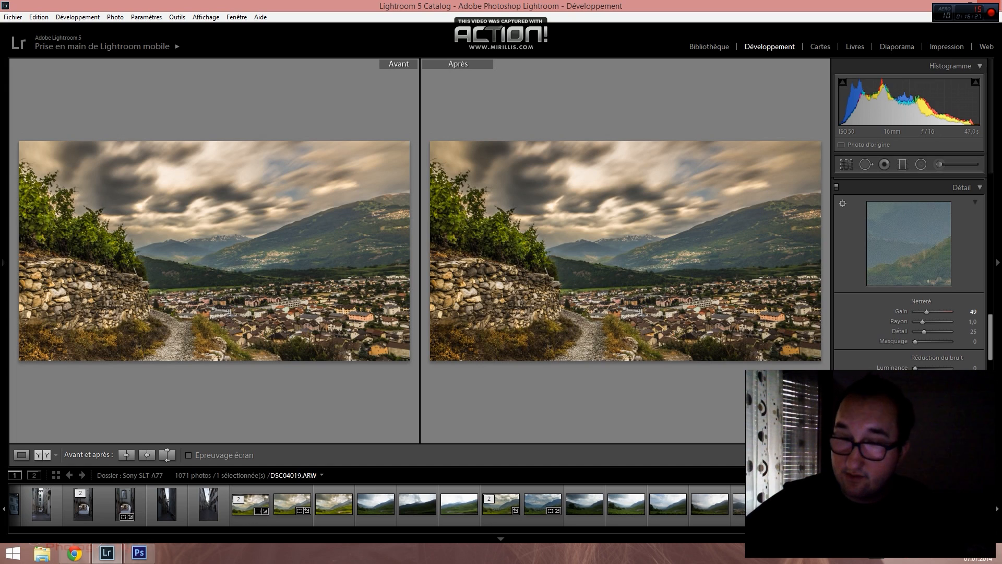
{"action": "key", "text": "Right"}
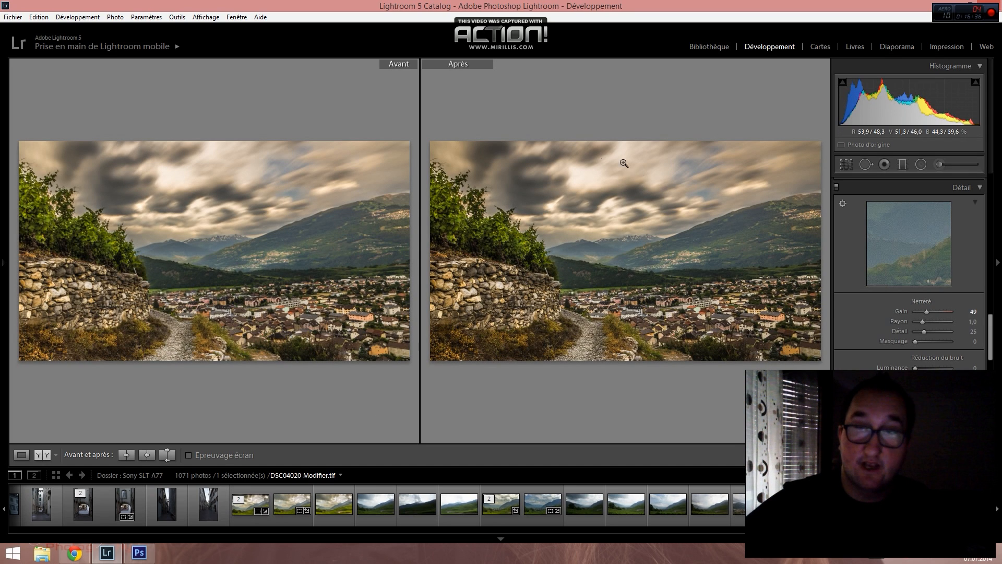
{"action": "left_click", "coordinate": [589, 186]}
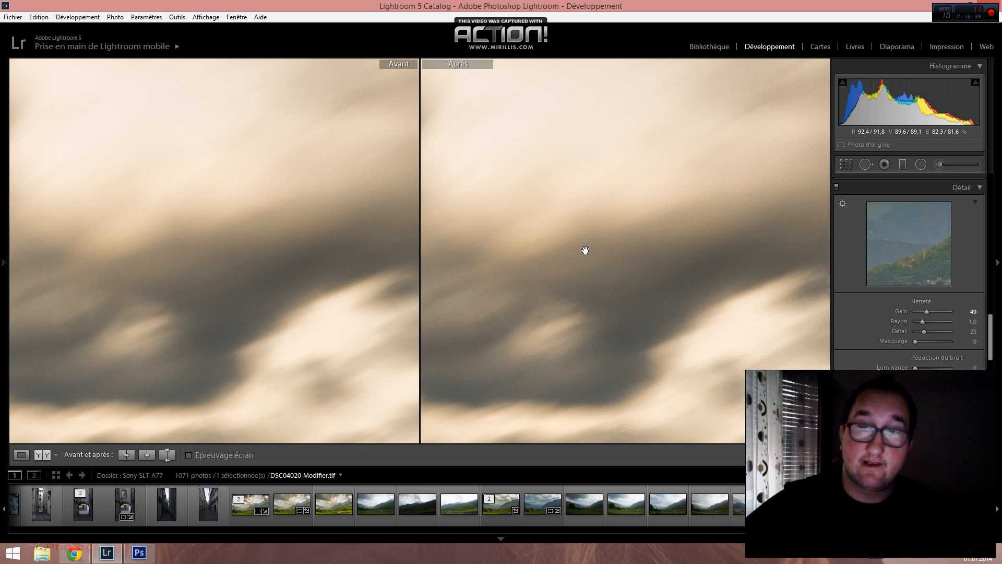
{"action": "left_click_drag", "start_coordinate": [638, 294], "coordinate": [596, 264]}
{"action": "left_click", "coordinate": [600, 213]}
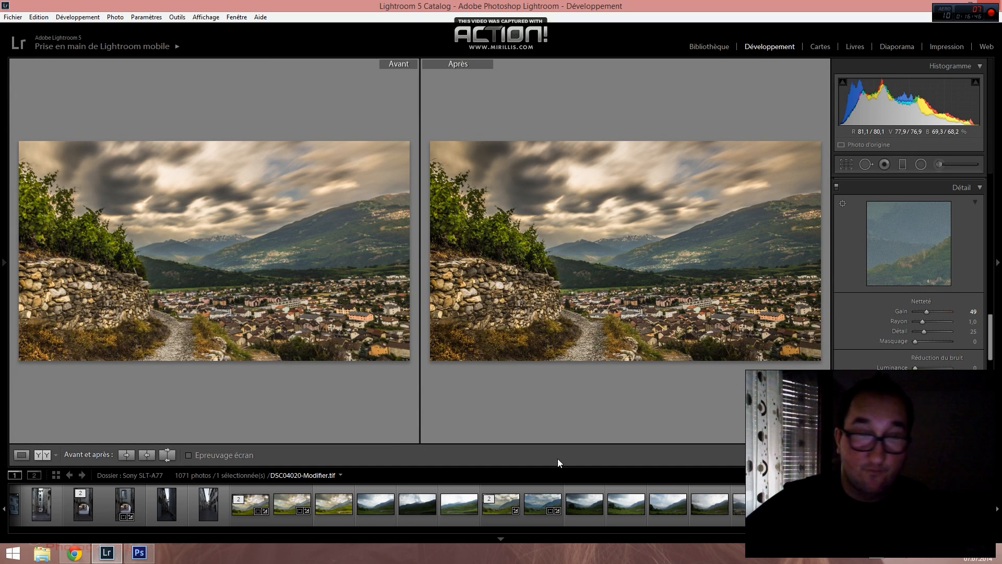
{"action": "key", "text": "Left"}
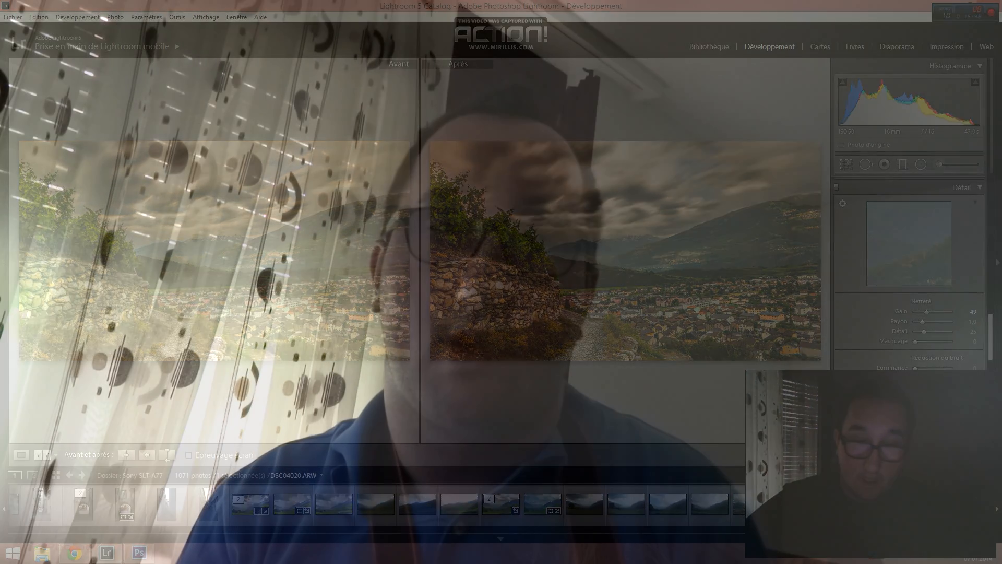